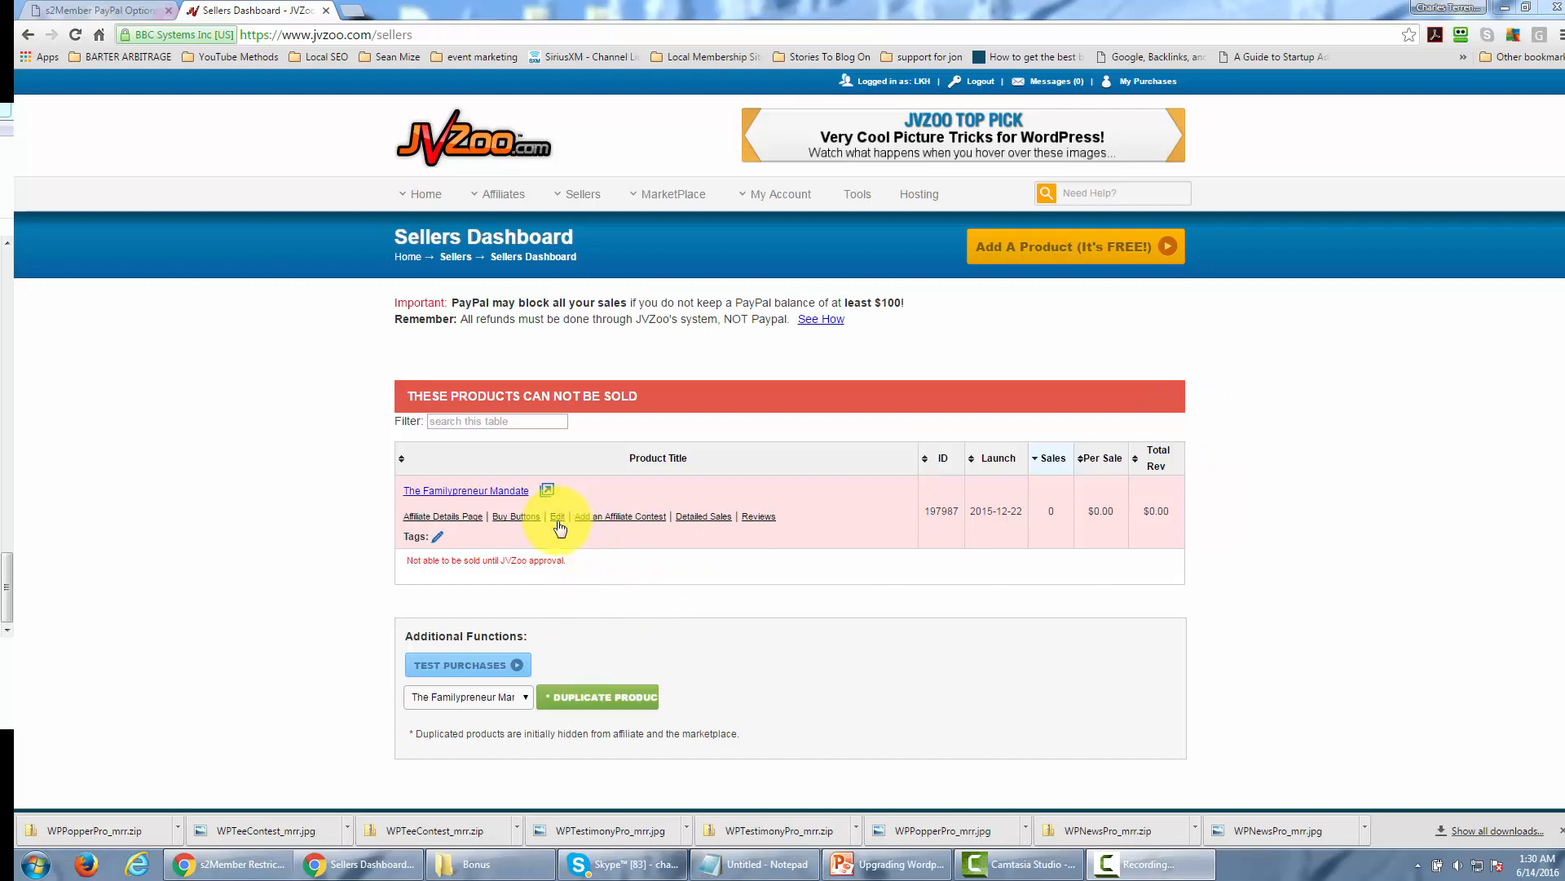
- Open The Familypreneur Mandate product for editing and expand its External Program Integration settings to the s2Member method
{"action": "left_click", "coordinate": [555, 516]}
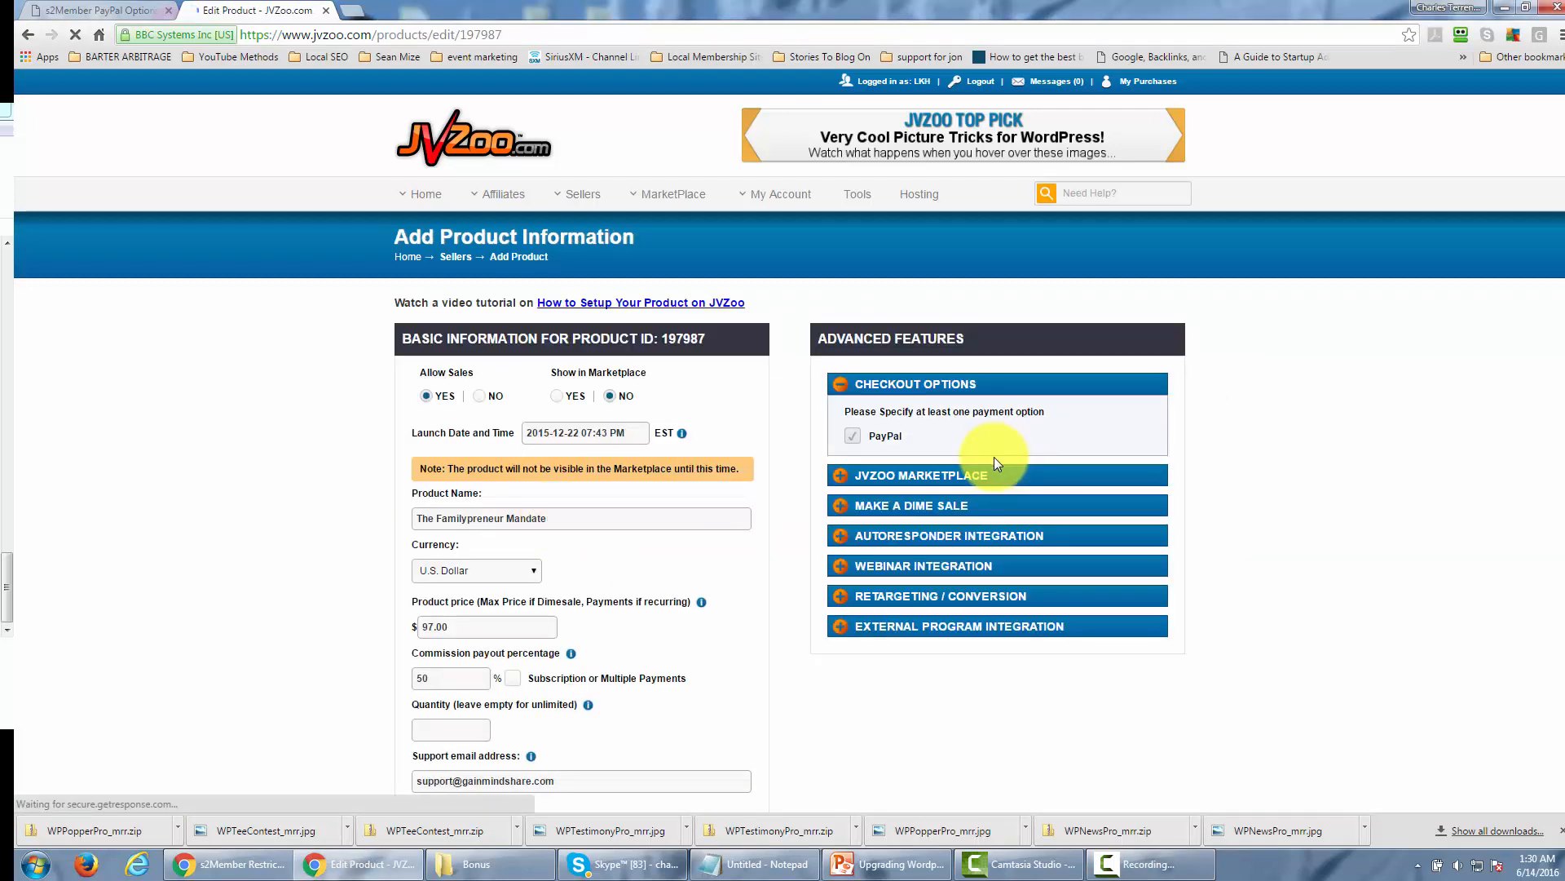
{"action": "scroll", "coordinate": [994, 457], "scroll_direction": "down", "scroll_amount": 4}
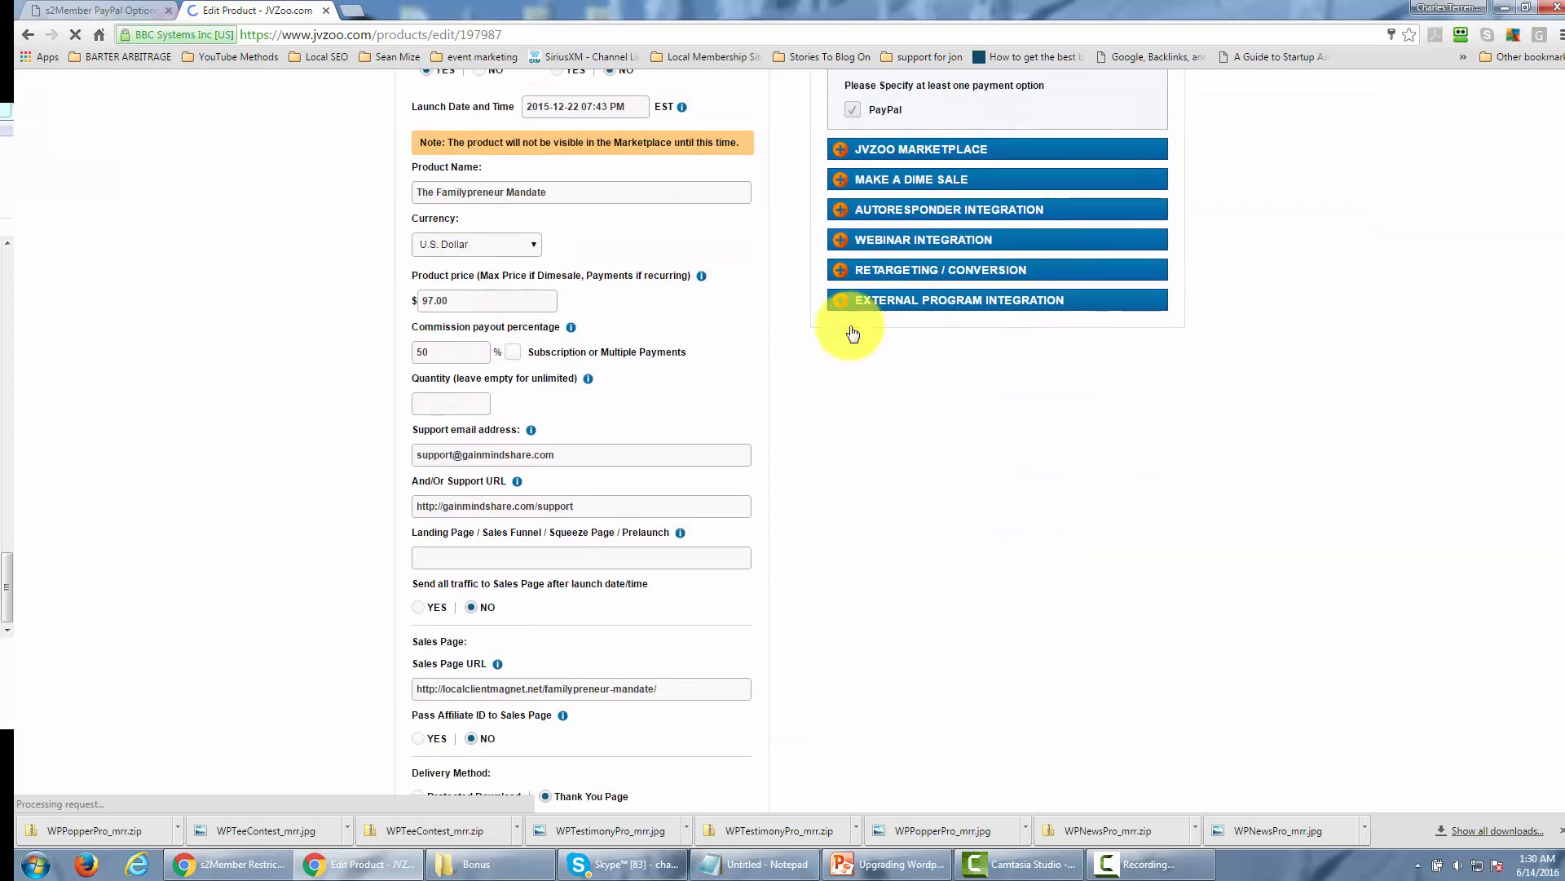
{"action": "left_click", "coordinate": [842, 303]}
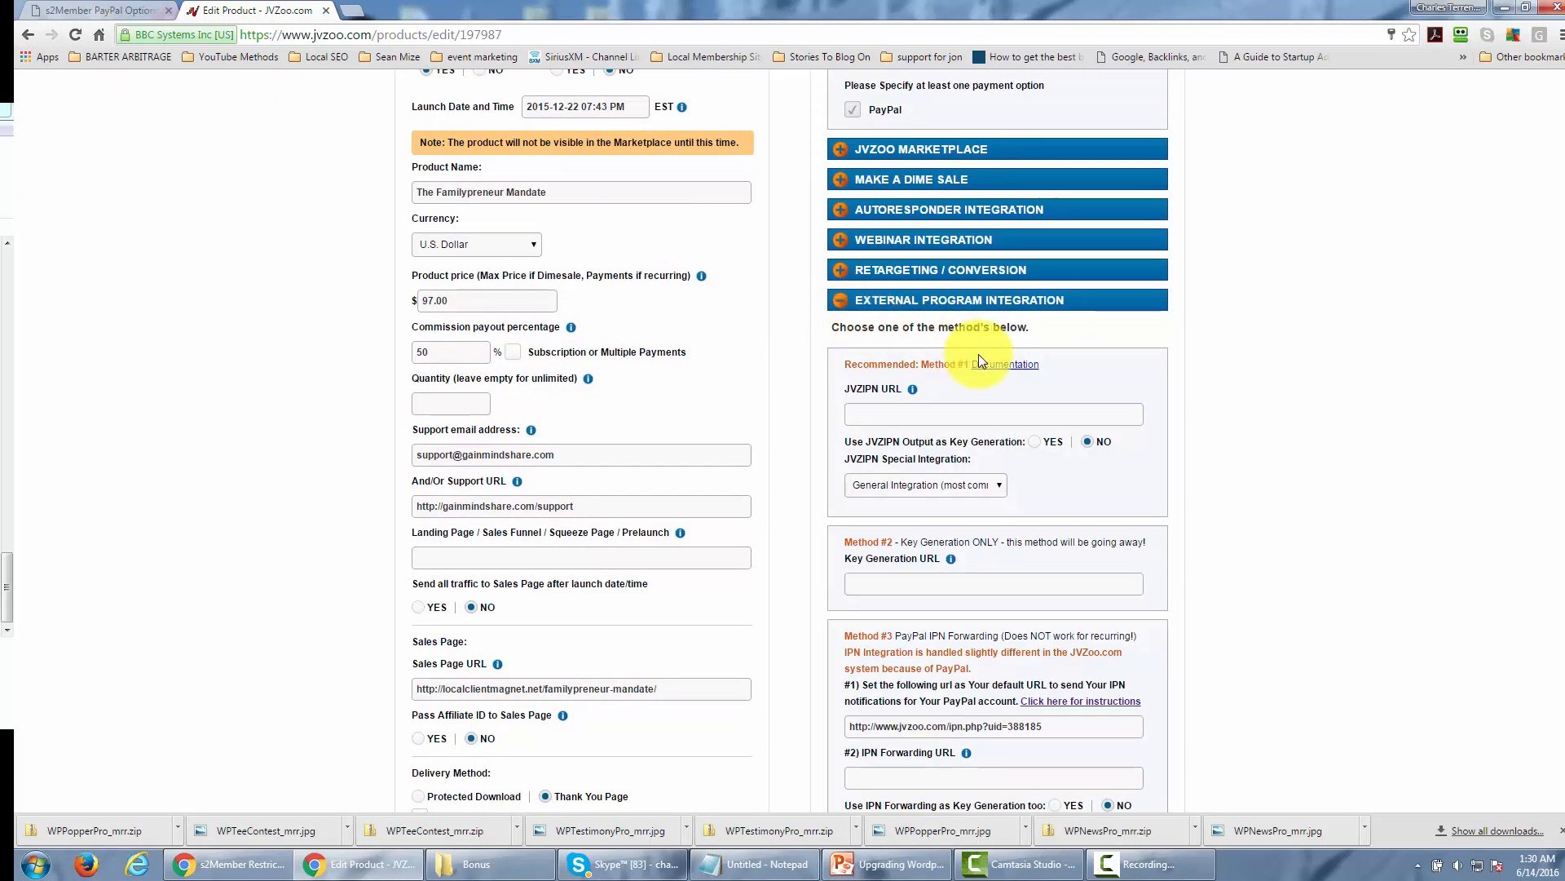
{"action": "scroll", "coordinate": [979, 360], "scroll_direction": "down", "scroll_amount": 3}
{"action": "scroll", "coordinate": [979, 360], "scroll_direction": "down", "scroll_amount": 3}
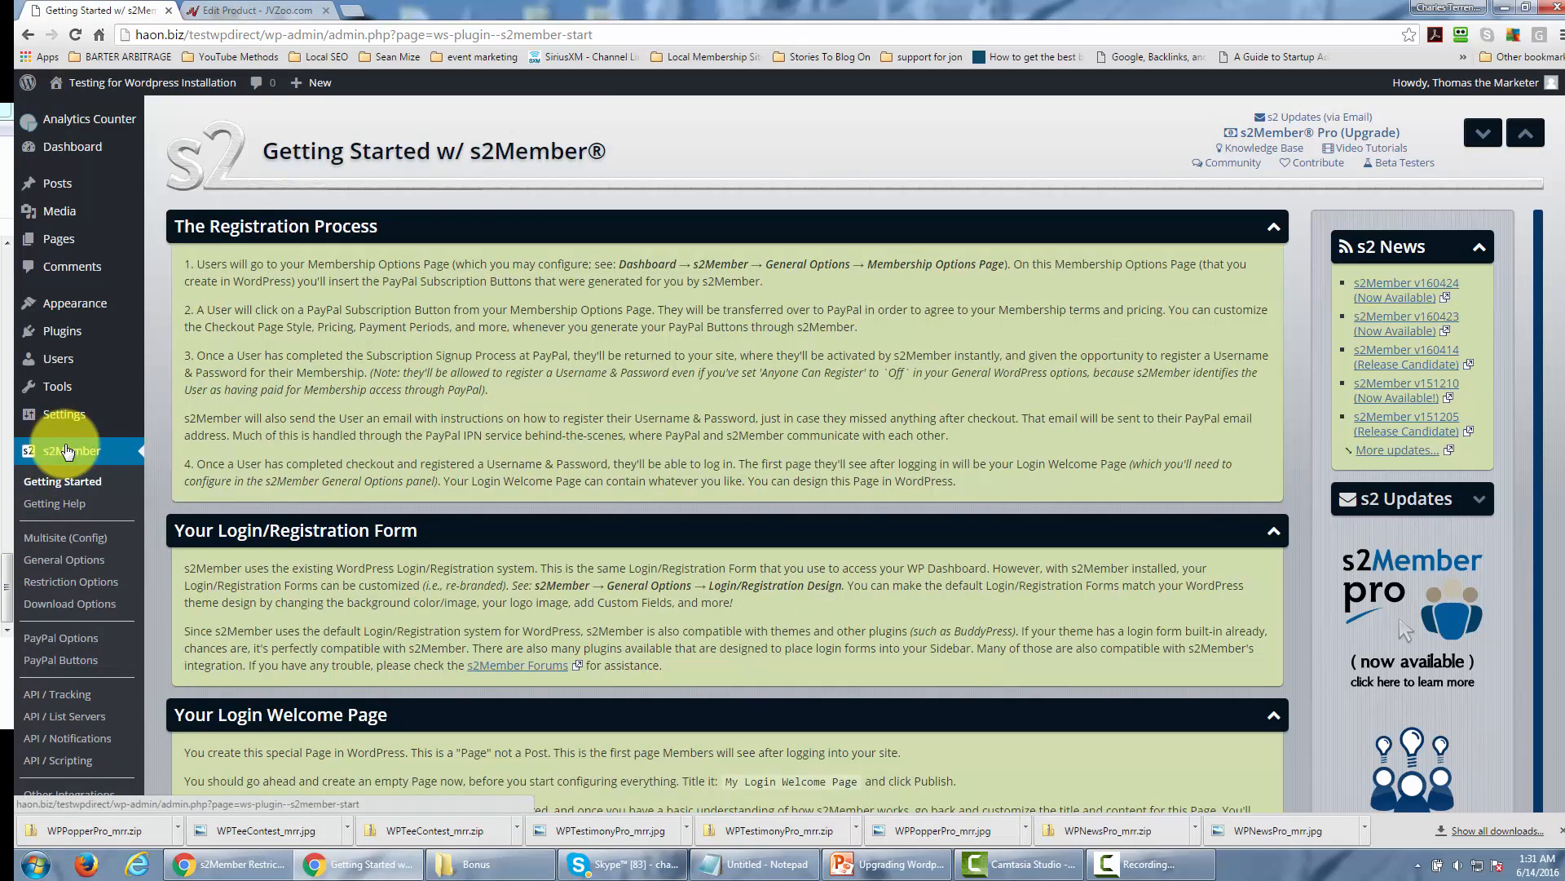
- Open s2Member's PayPal Options and expand the IPN w/ Proxy Key section under PayPal IPN Integration
{"action": "left_click", "coordinate": [74, 638]}
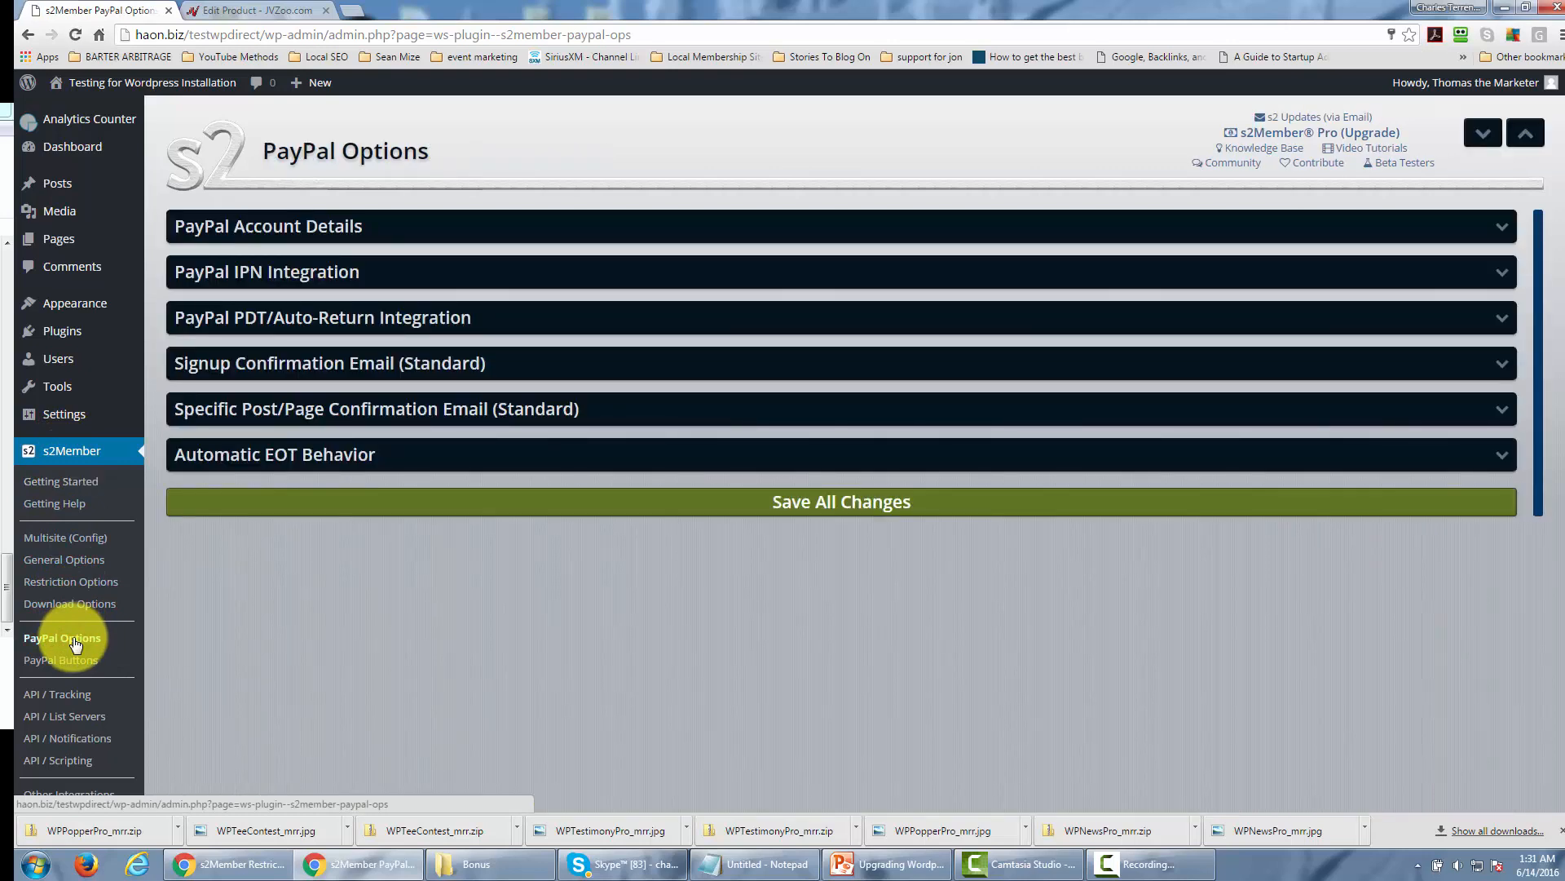
{"action": "left_click", "coordinate": [351, 282]}
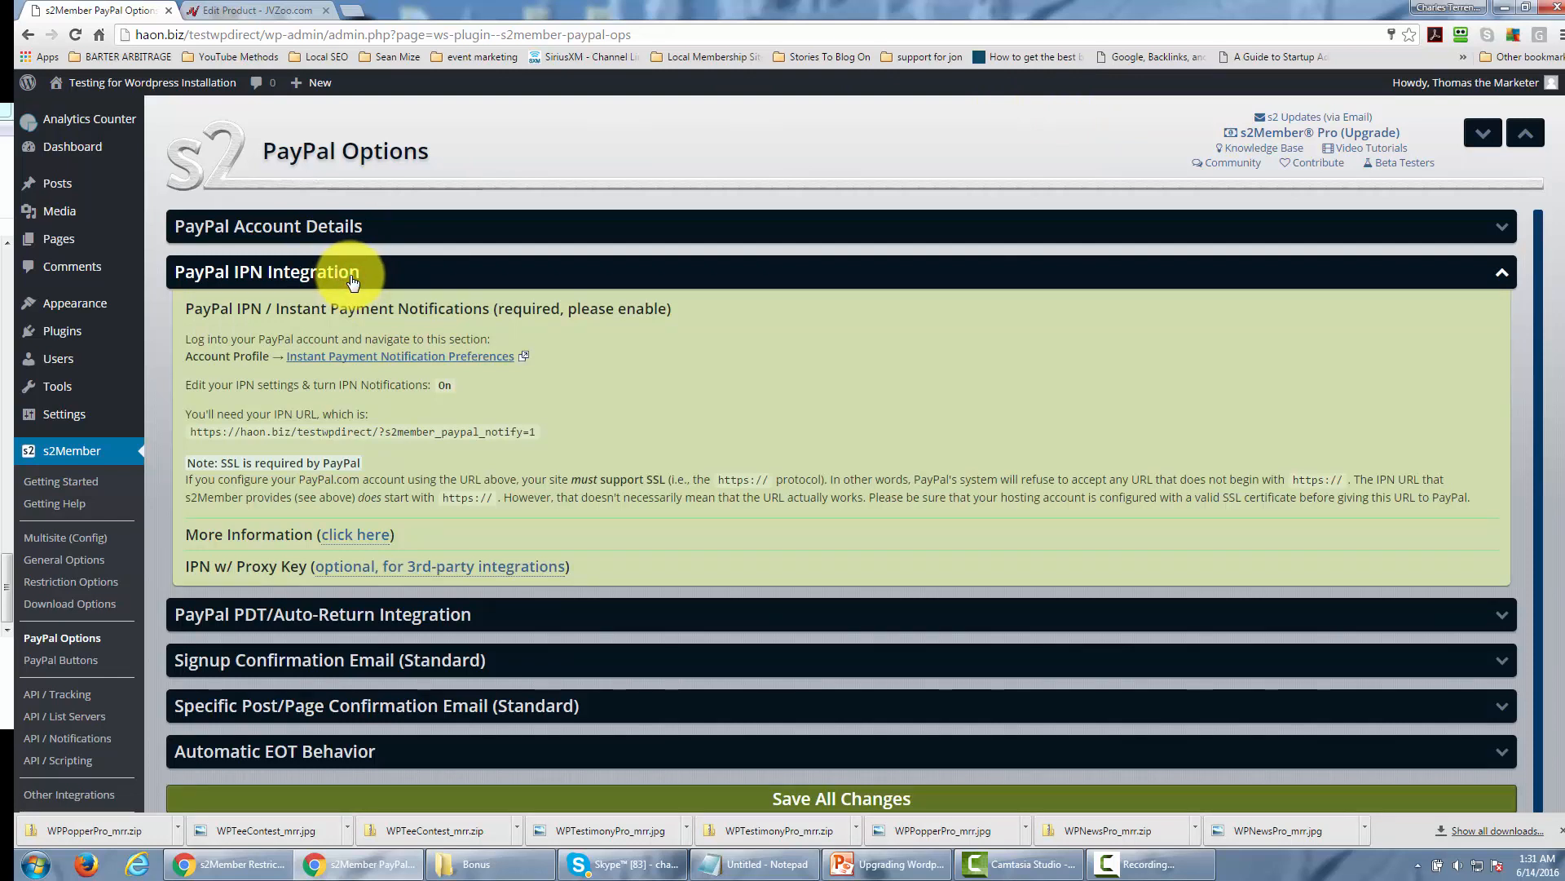
{"action": "scroll", "coordinate": [541, 320], "scroll_direction": "down", "scroll_amount": 1}
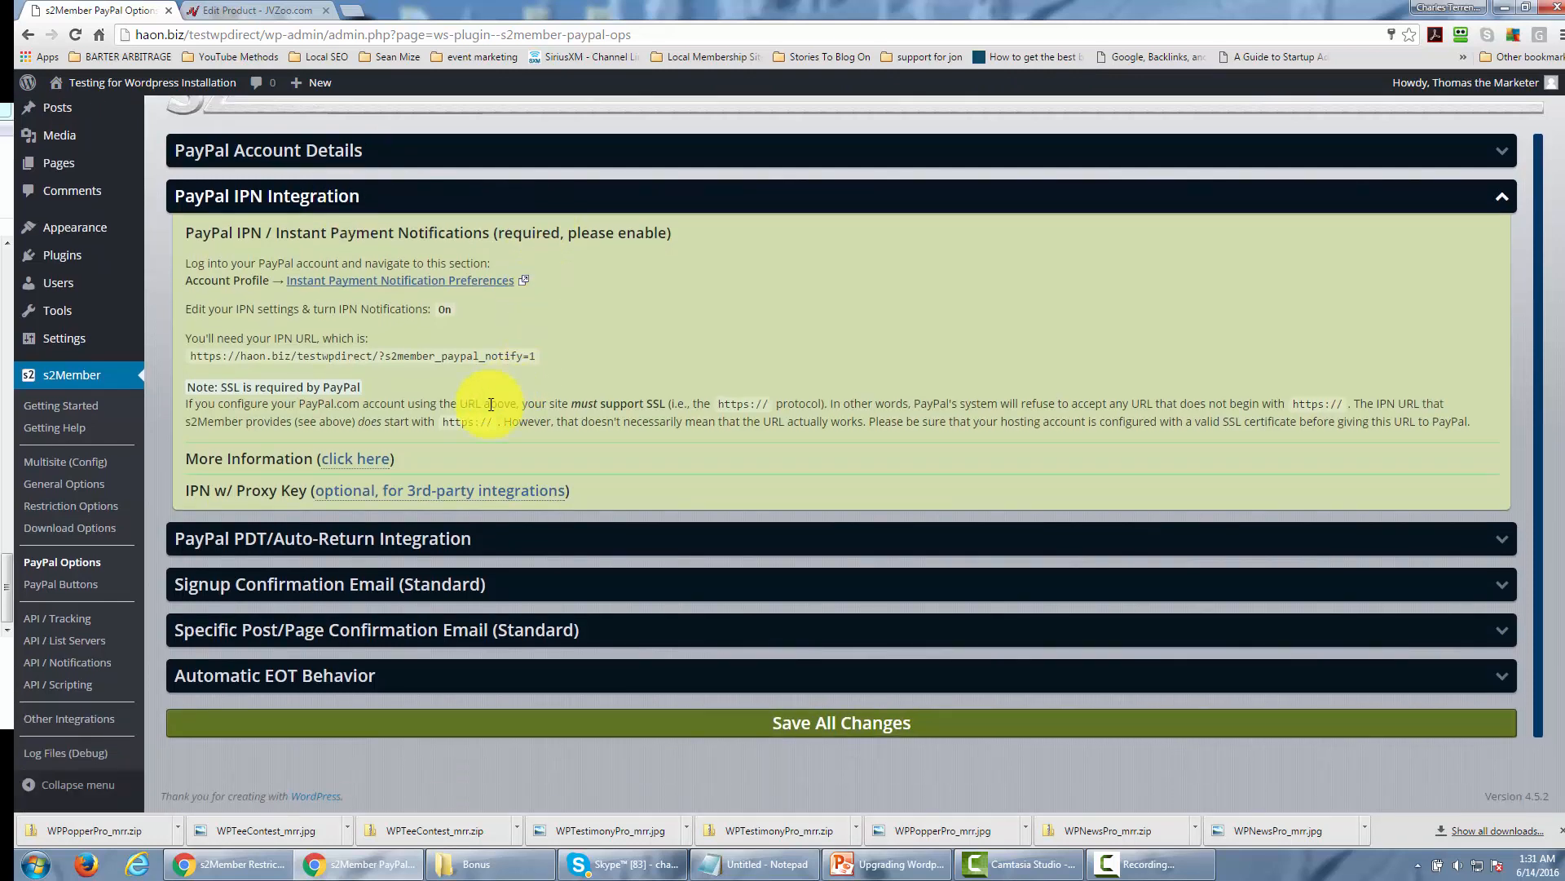
{"action": "left_click", "coordinate": [429, 489]}
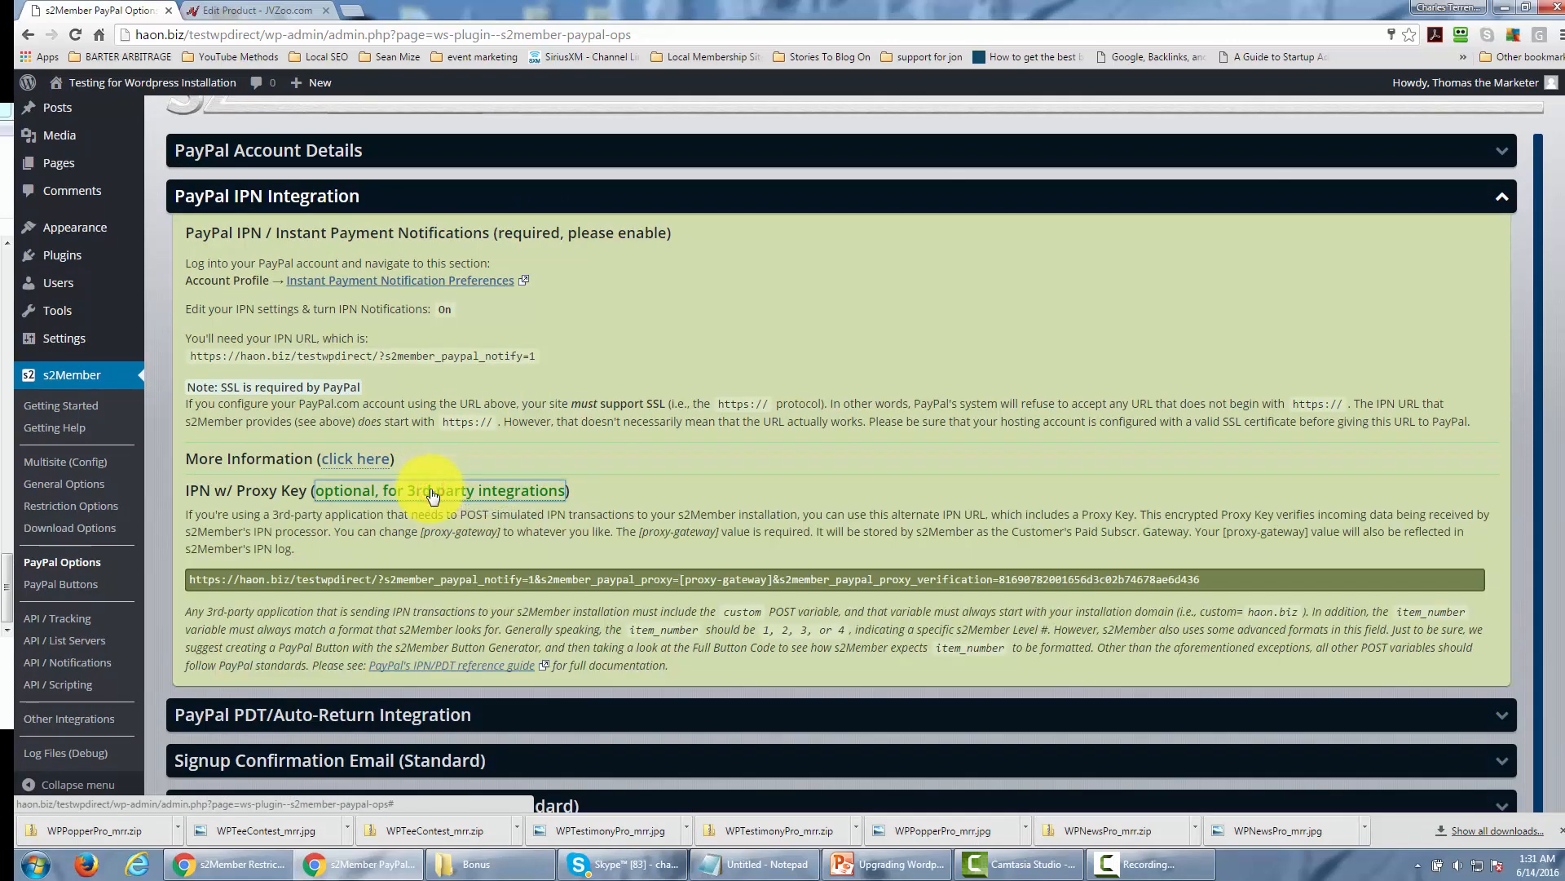
{"action": "scroll", "coordinate": [673, 292], "scroll_direction": "down", "scroll_amount": 1}
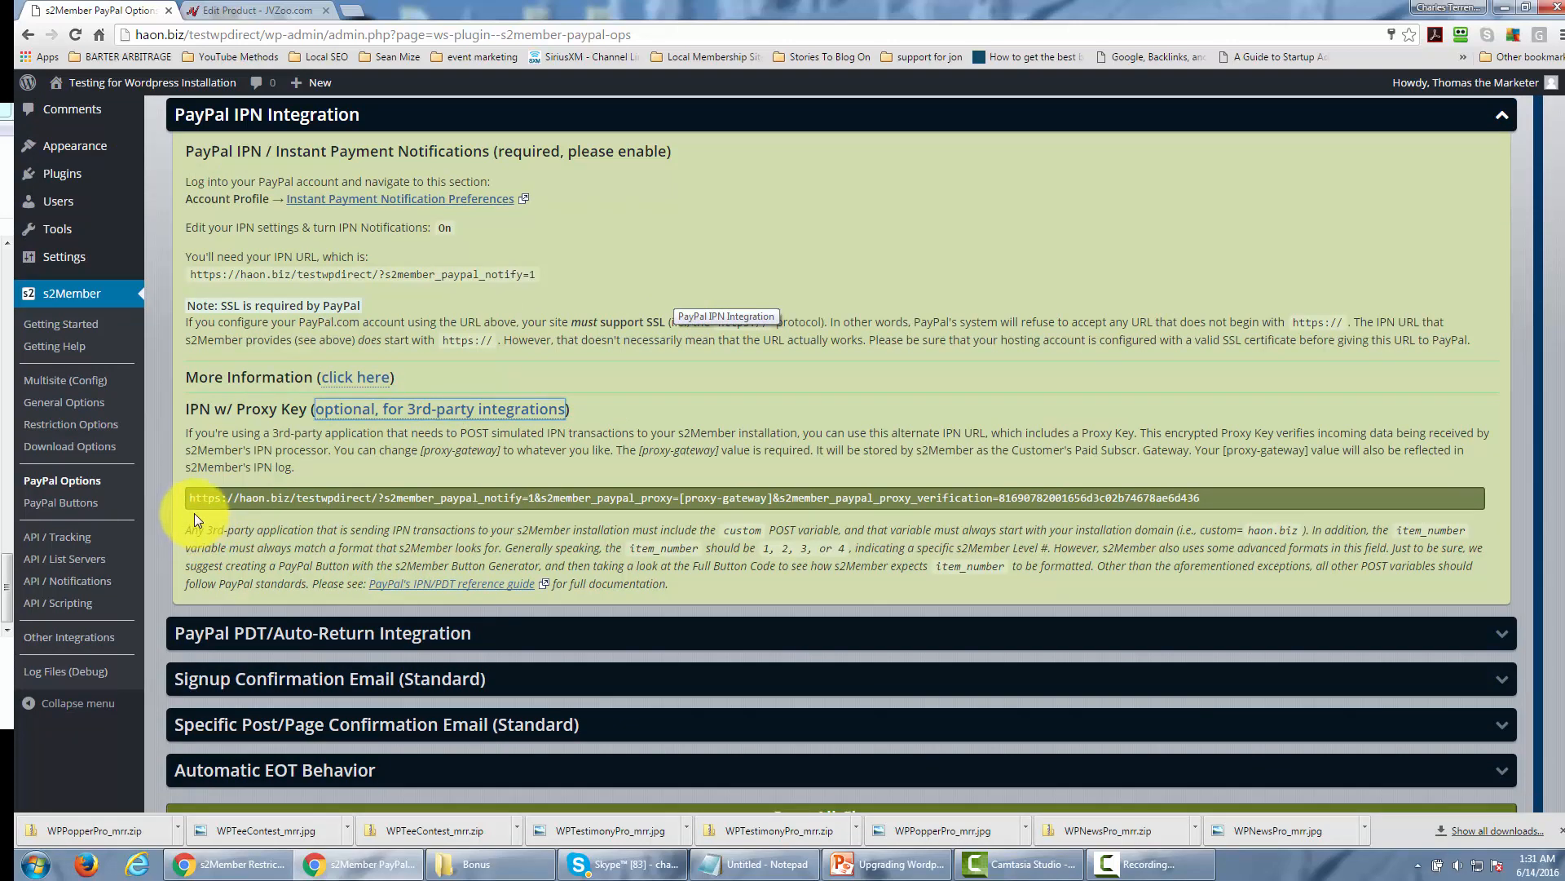
- Copy the full IPN proxy-key URL from s2Member into the JVZoo product's s2Member URL Provided field
{"action": "left_click_drag", "start_coordinate": [191, 497], "coordinate": [1239, 497]}
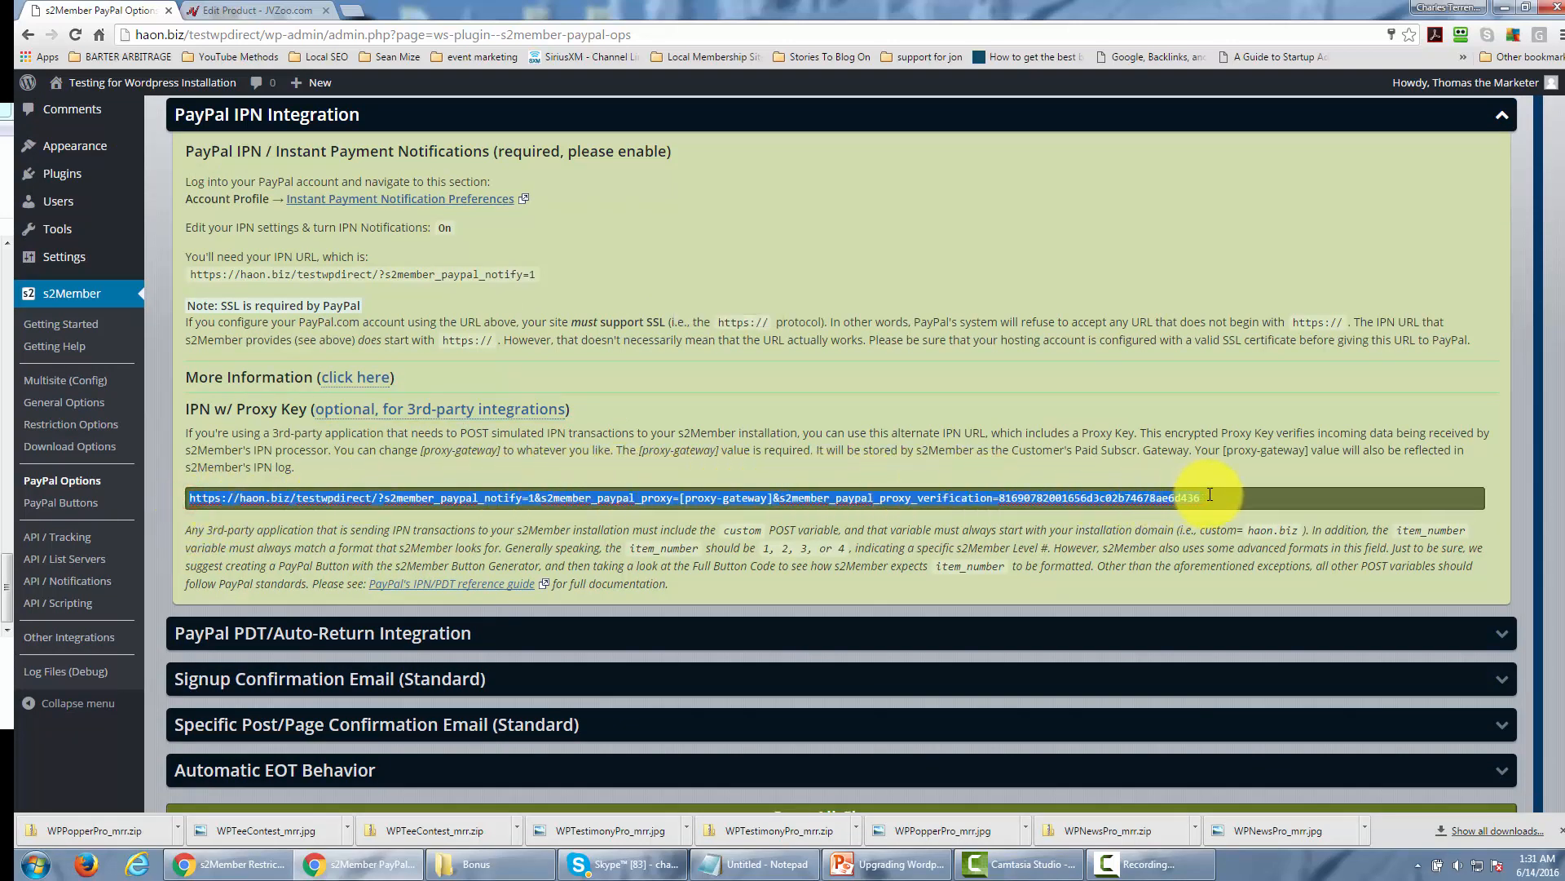
{"action": "right_click", "coordinate": [766, 497]}
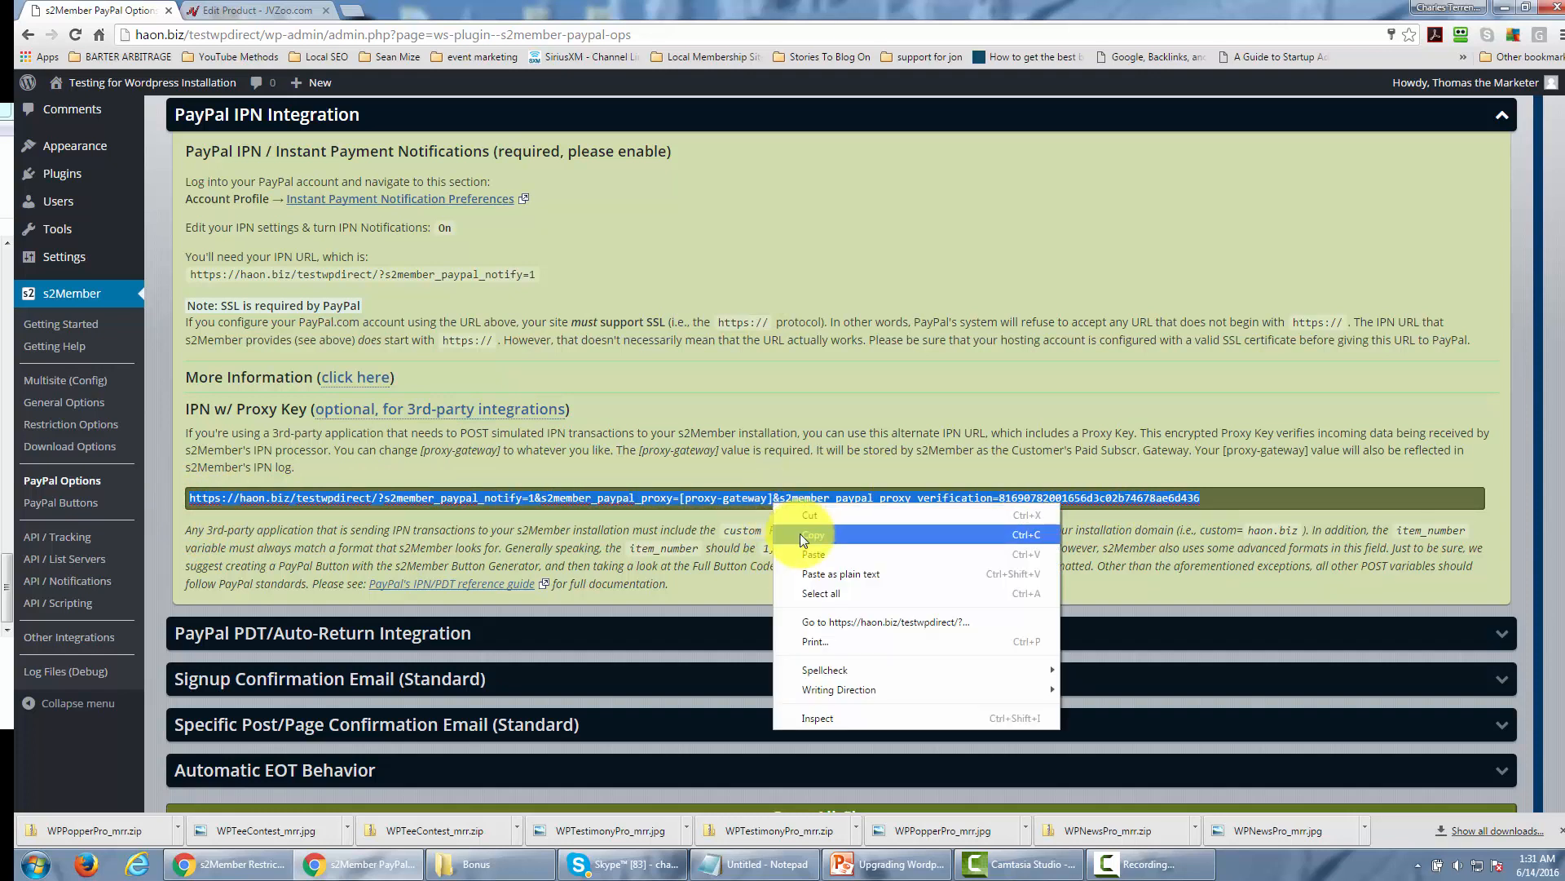
{"action": "left_click", "coordinate": [800, 522]}
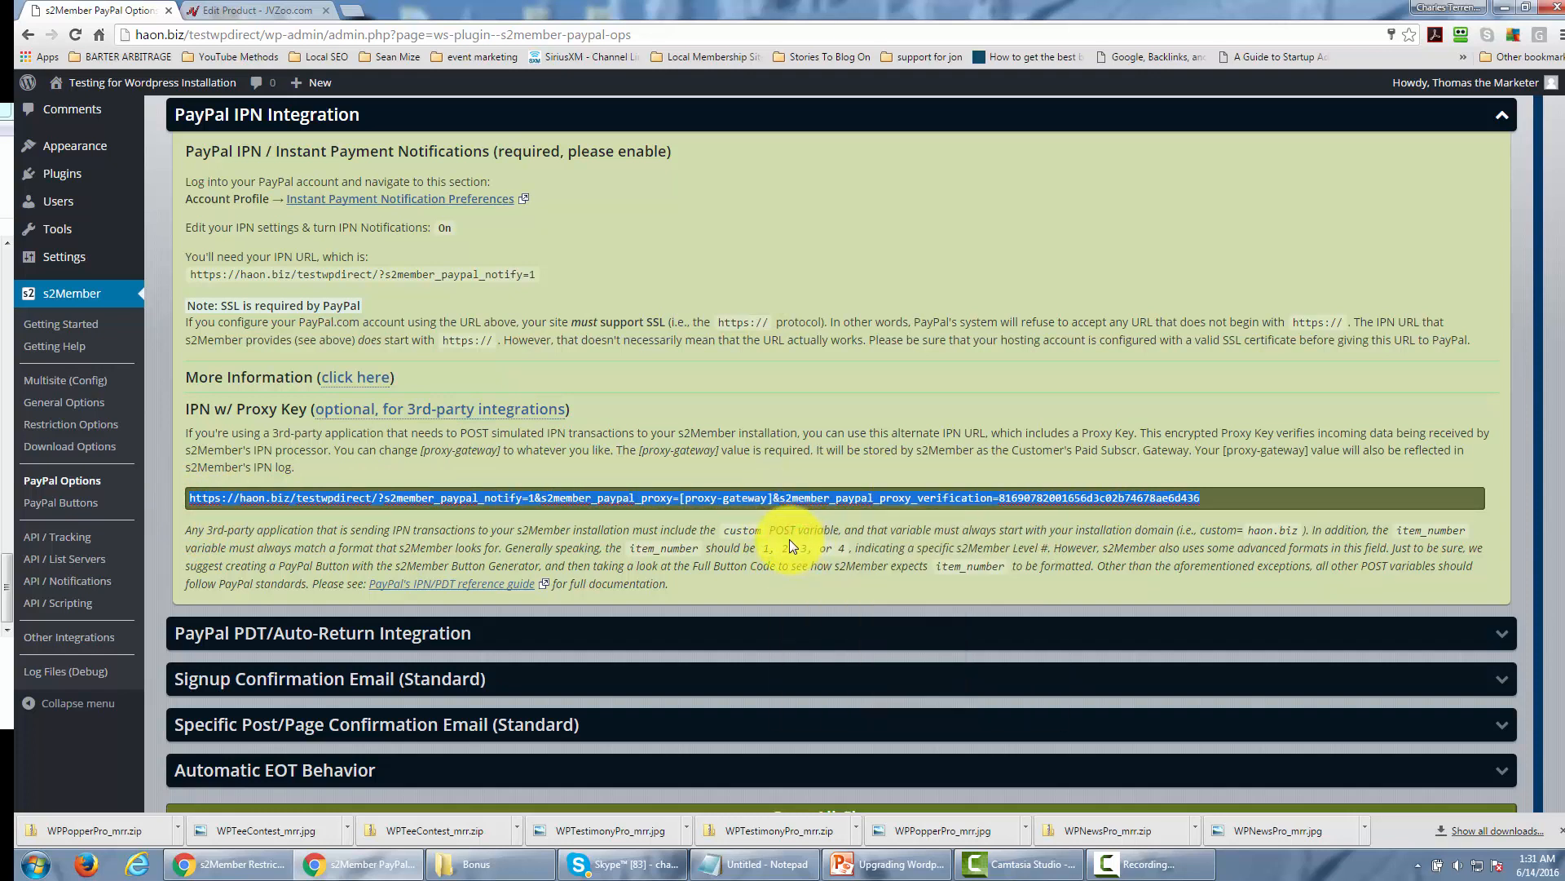
{"action": "left_click", "coordinate": [236, 10]}
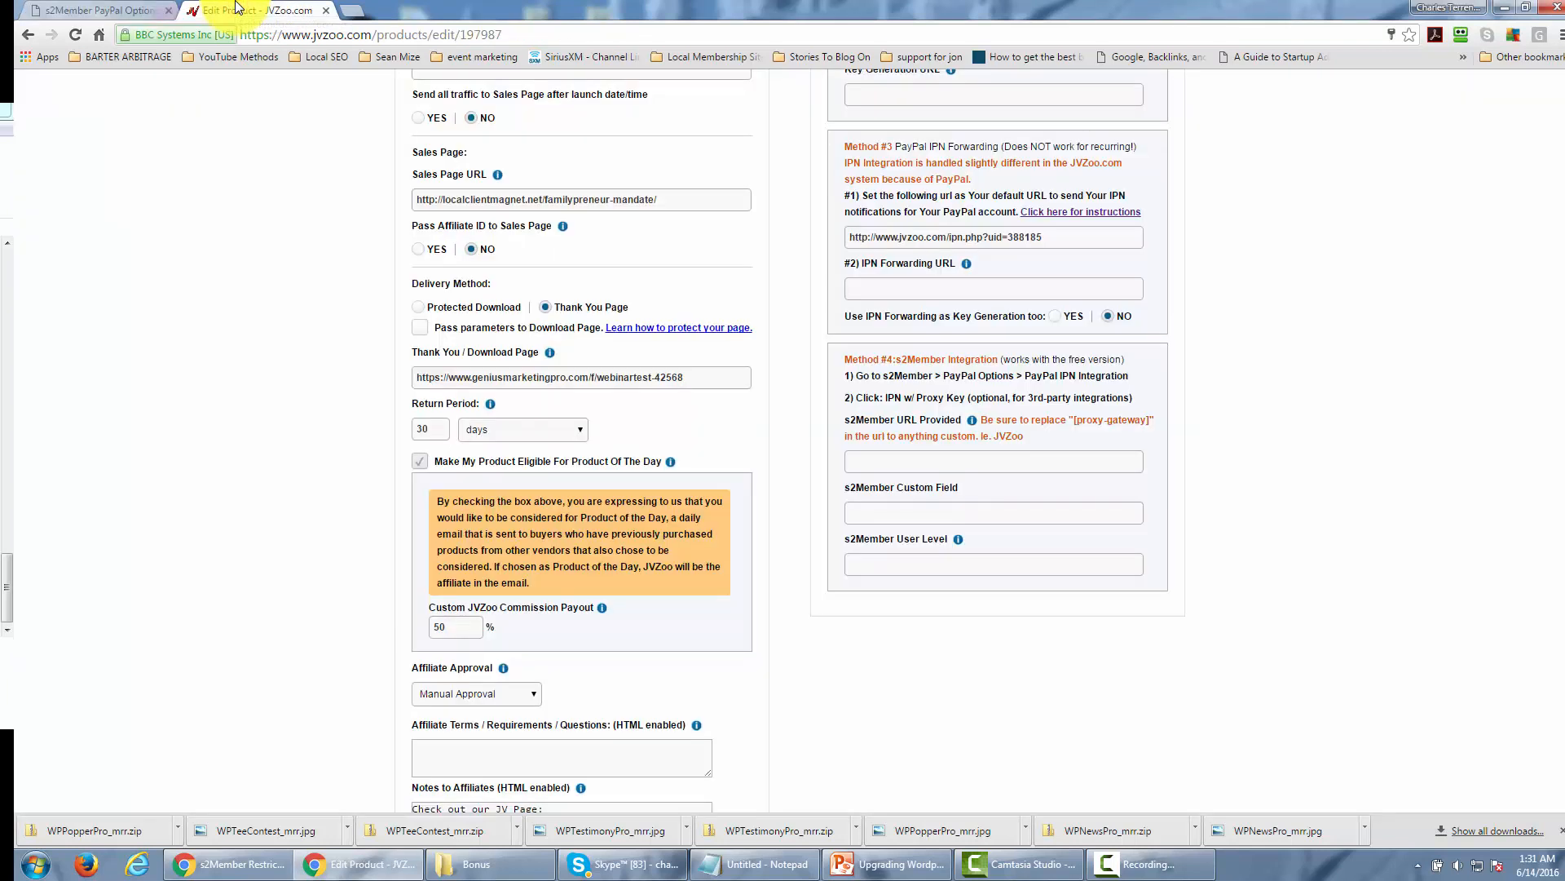
{"action": "left_click", "coordinate": [860, 465]}
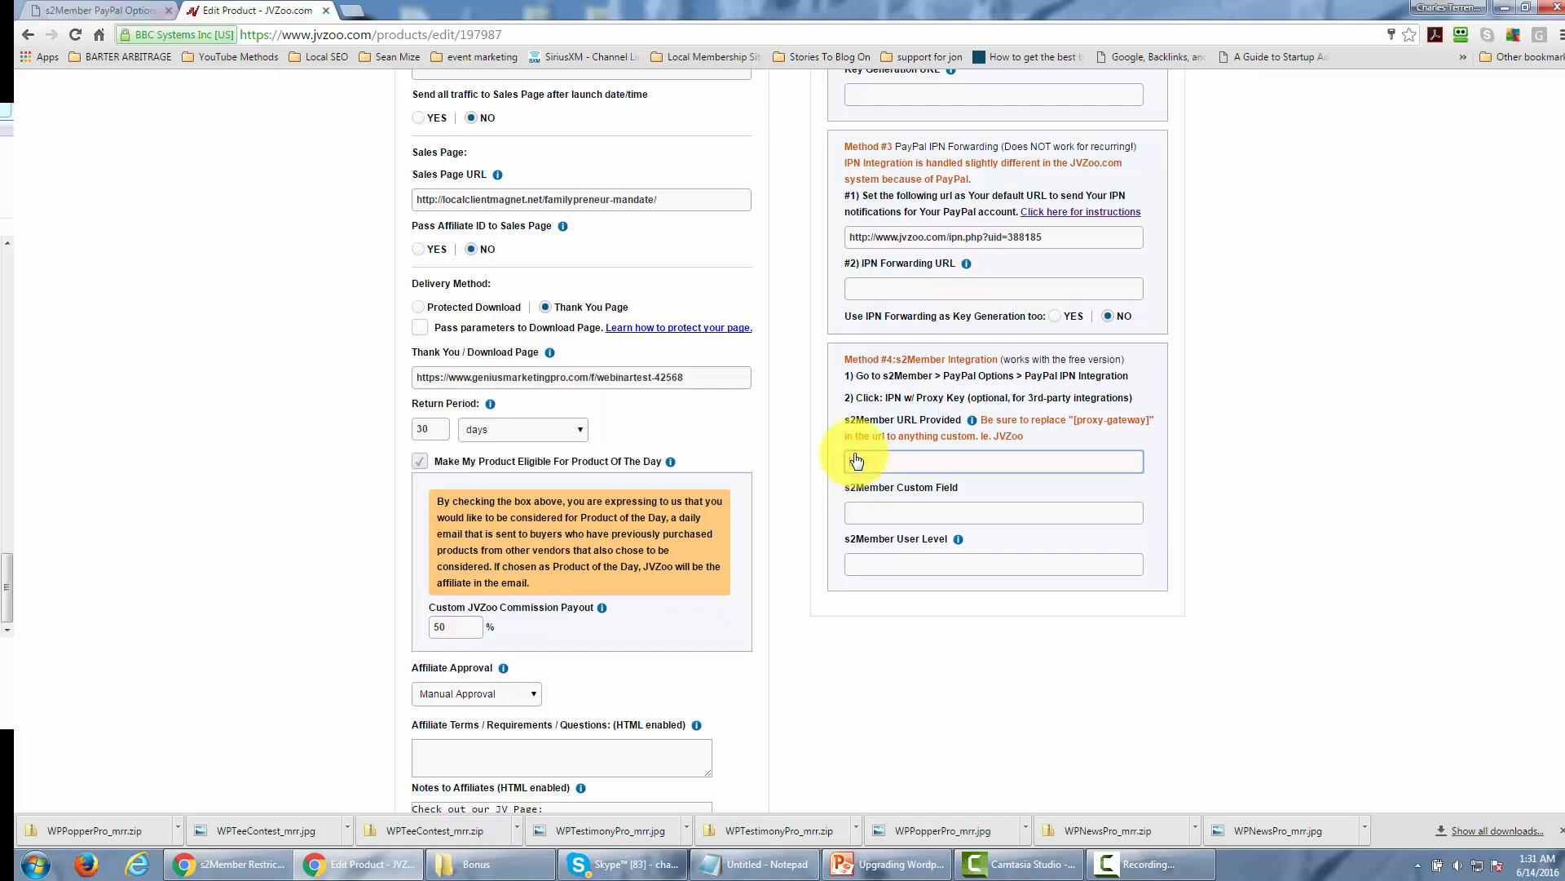
{"action": "key", "text": "ctrl+v"}
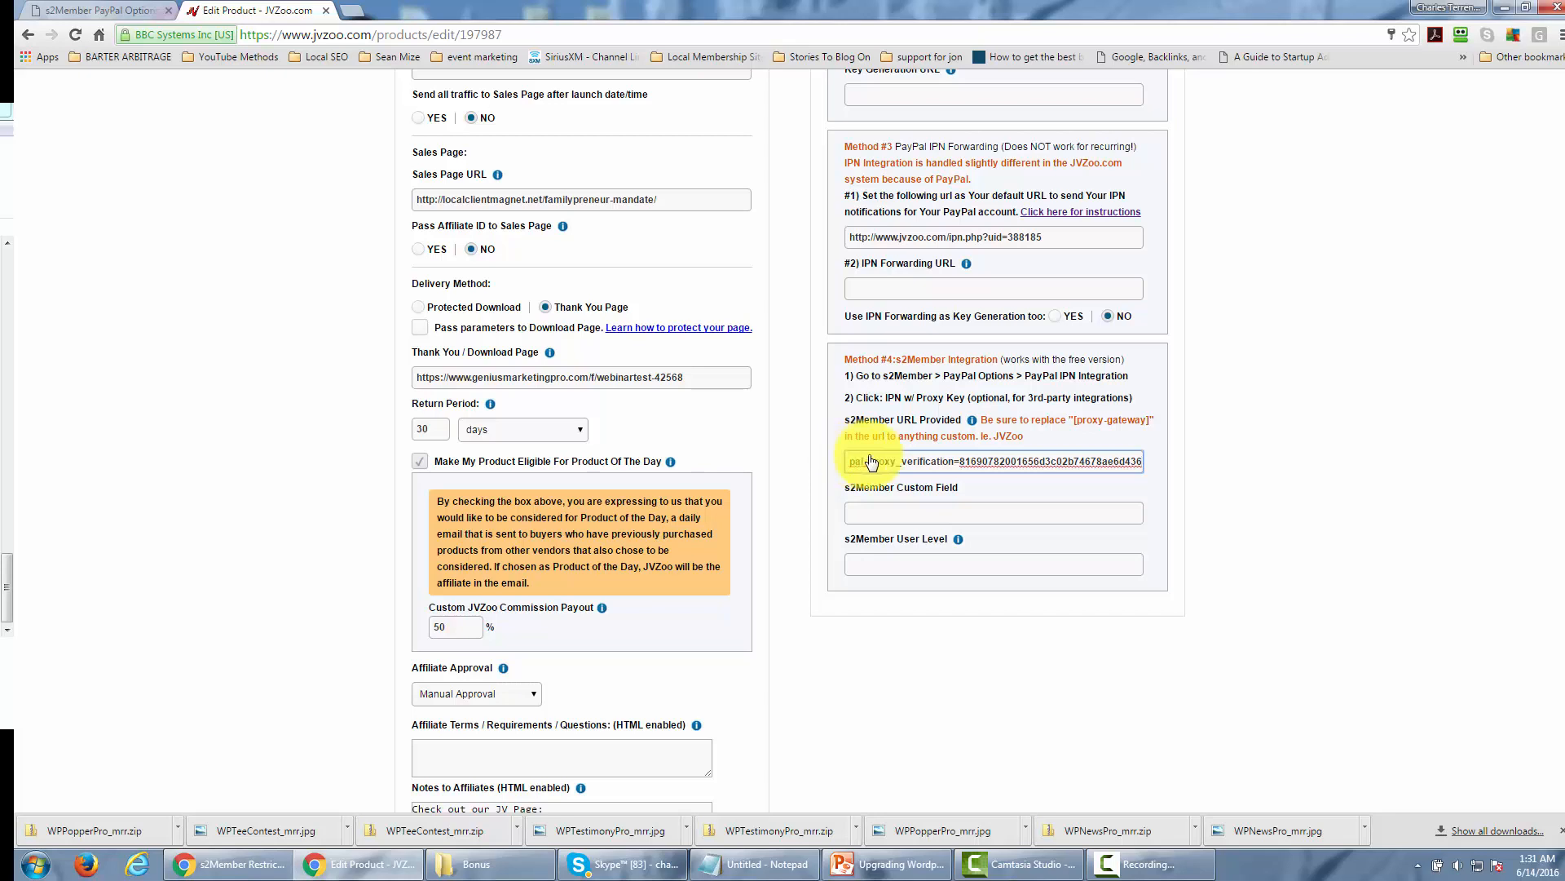
- Replace the [proxy-gateway] placeholder, including its brackets, with jvzoo in the s2Member URL
{"action": "mouse_move", "coordinate": [984, 430]}
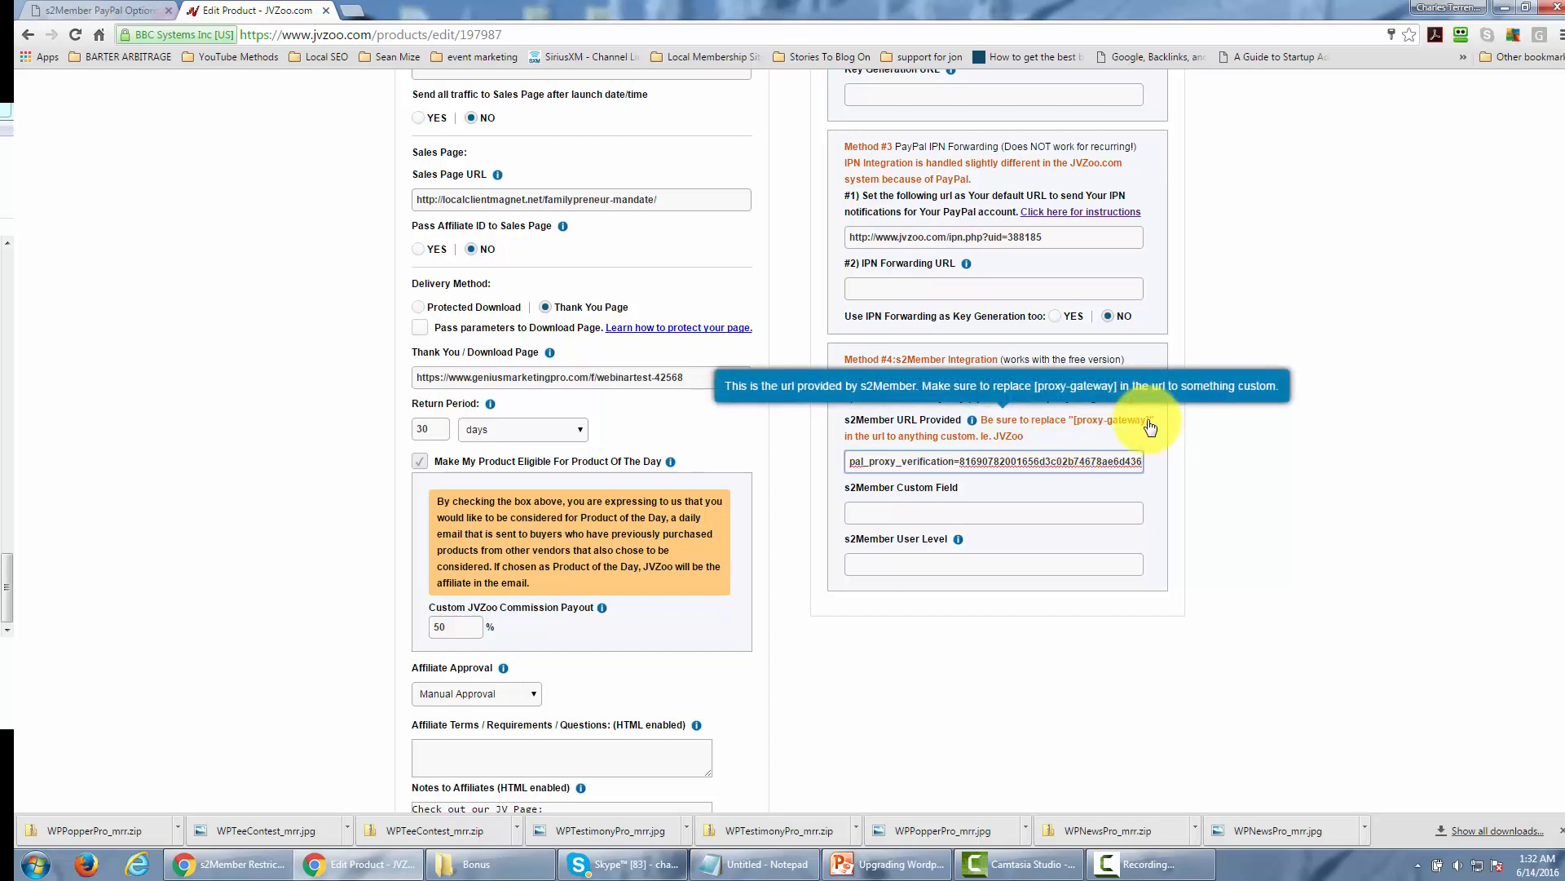
{"action": "left_click", "coordinate": [957, 471]}
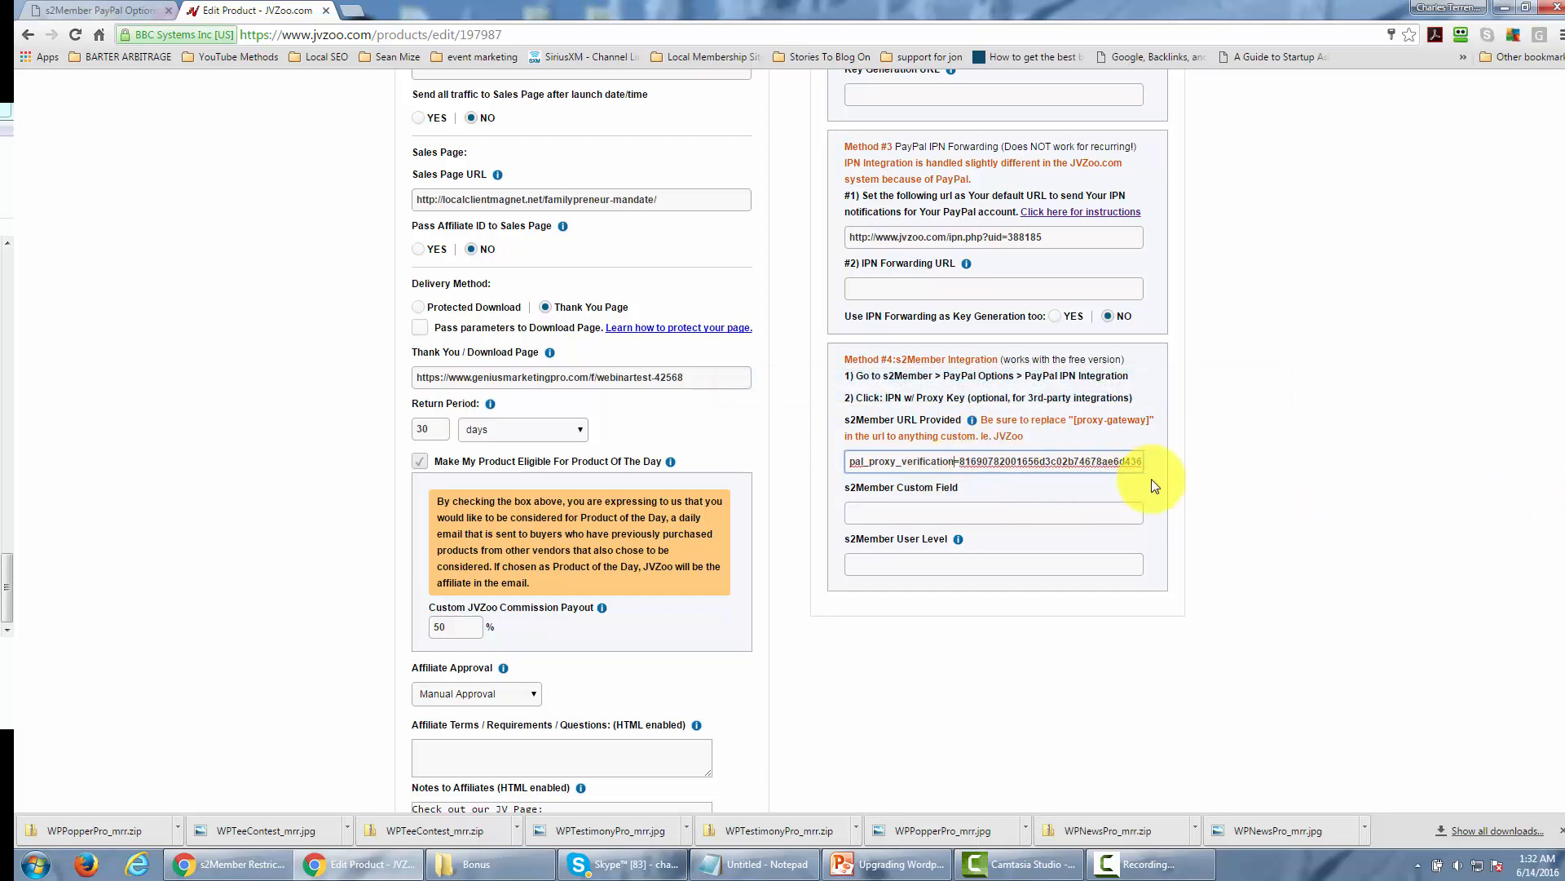
{"action": "key", "text": "Left"}
{"action": "key", "text": "Left"}
{"action": "key", "text": "Left"}
{"action": "key", "text": "Left"}
{"action": "key", "text": "Left"}
{"action": "key", "text": "Left"}
{"action": "key", "text": "Left"}
{"action": "key", "text": "Left"}
{"action": "key", "text": "Left"}
{"action": "key", "text": "Left"}
{"action": "key", "text": "Left"}
{"action": "key", "text": "Left"}
{"action": "key", "text": "Left"}
{"action": "key", "text": "Left"}
{"action": "key", "text": "Left"}
{"action": "key", "text": "Left"}
{"action": "key", "text": "Left"}
{"action": "key", "text": "Left"}
{"action": "key", "text": "Left"}
{"action": "key", "text": "Left"}
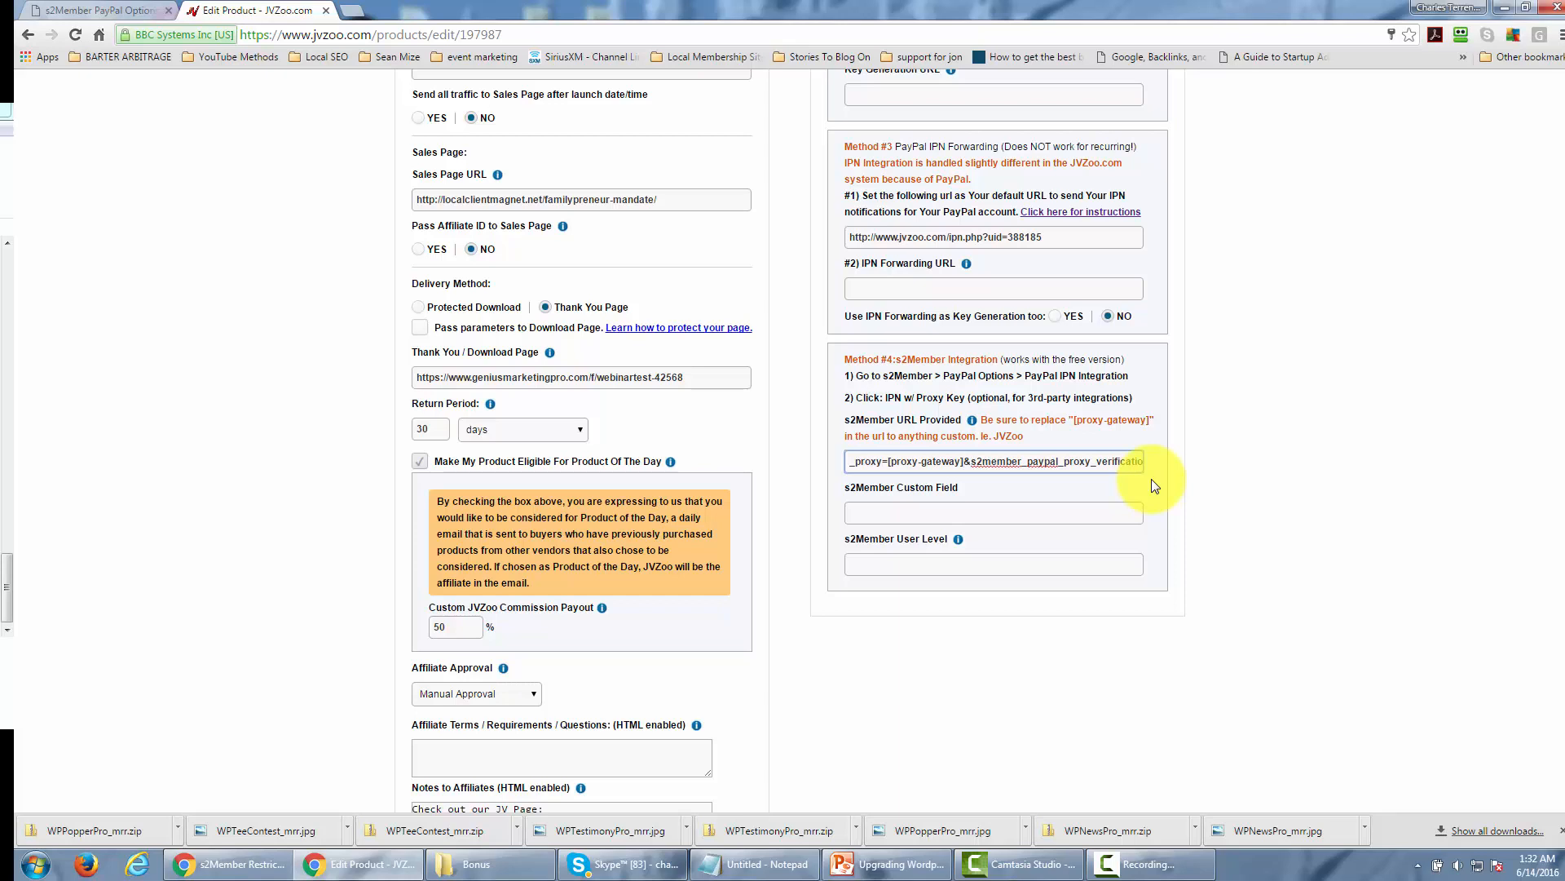
{"action": "key", "text": "BackSpace"}
{"action": "key", "text": "BackSpace"}
{"action": "key", "text": "BackSpace"}
{"action": "key", "text": "BackSpace"}
{"action": "key", "text": "BackSpace"}
{"action": "key", "text": "BackSpace"}
{"action": "key", "text": "BackSpace"}
{"action": "key", "text": "BackSpace"}
{"action": "key", "text": "BackSpace"}
{"action": "key", "text": "BackSpace"}
{"action": "key", "text": "BackSpace"}
{"action": "key", "text": "BackSpace"}
{"action": "key", "text": "BackSpace"}
{"action": "key", "text": "BackSpace"}
{"action": "key", "text": "BackSpace"}
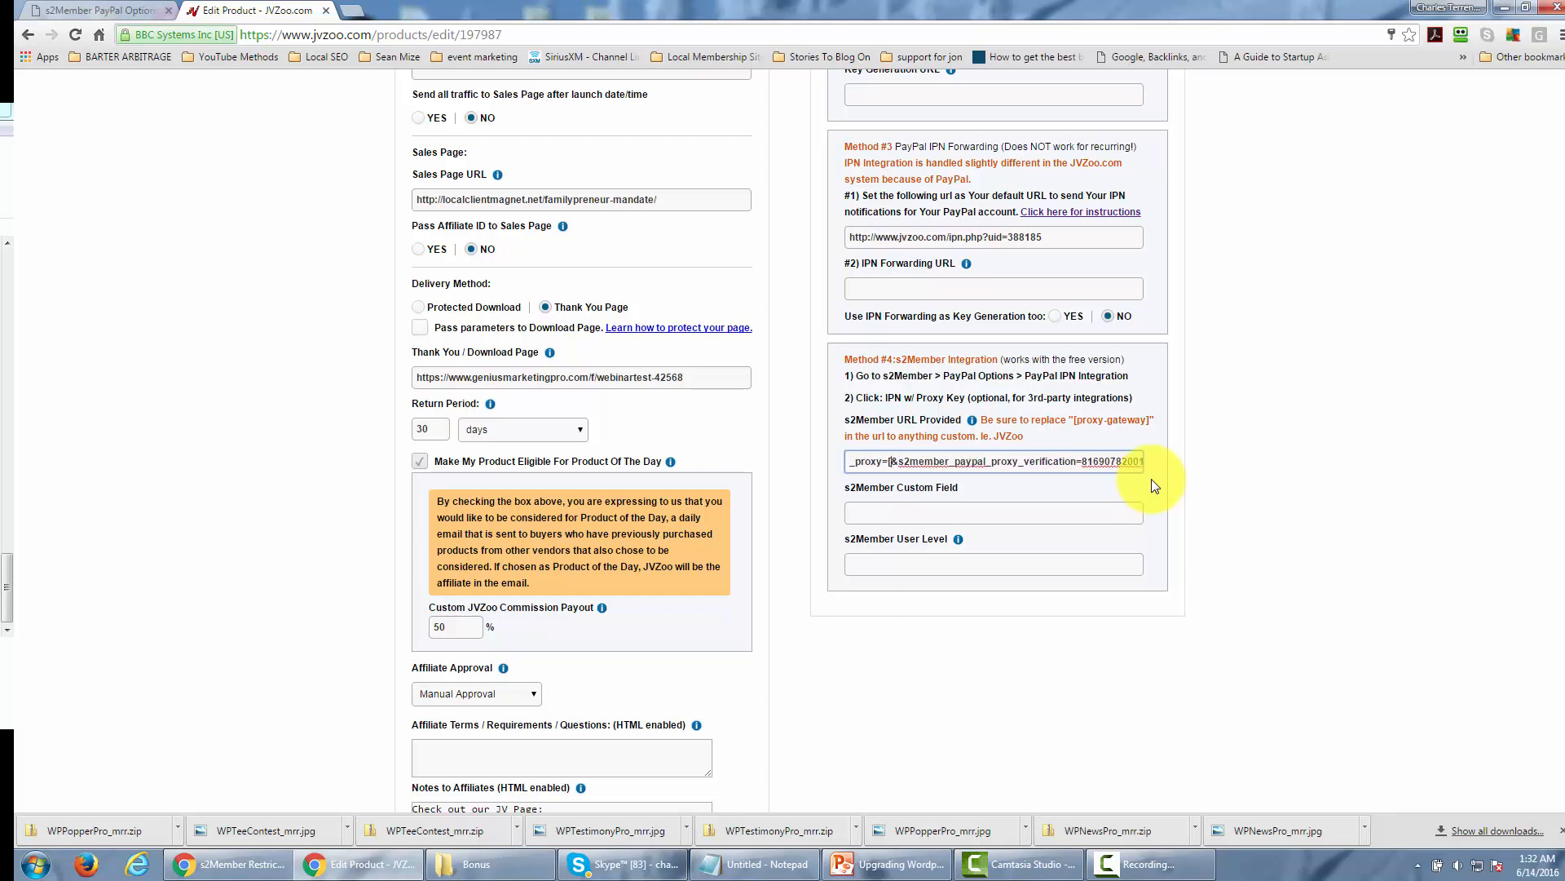
{"action": "type", "text": "jvzo"}
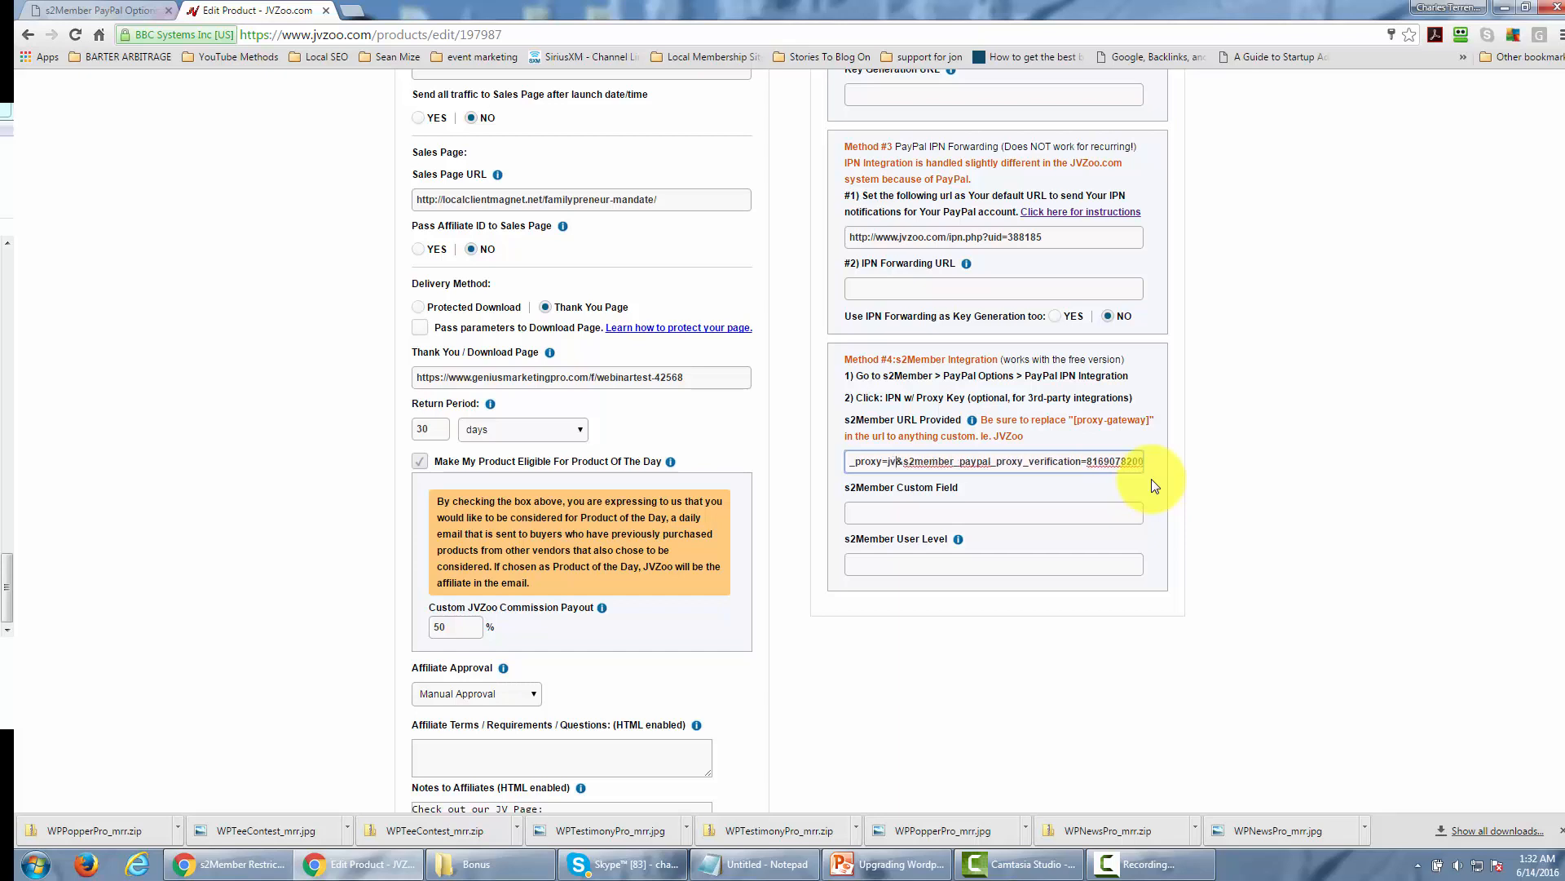
{"action": "type", "text": "o"}
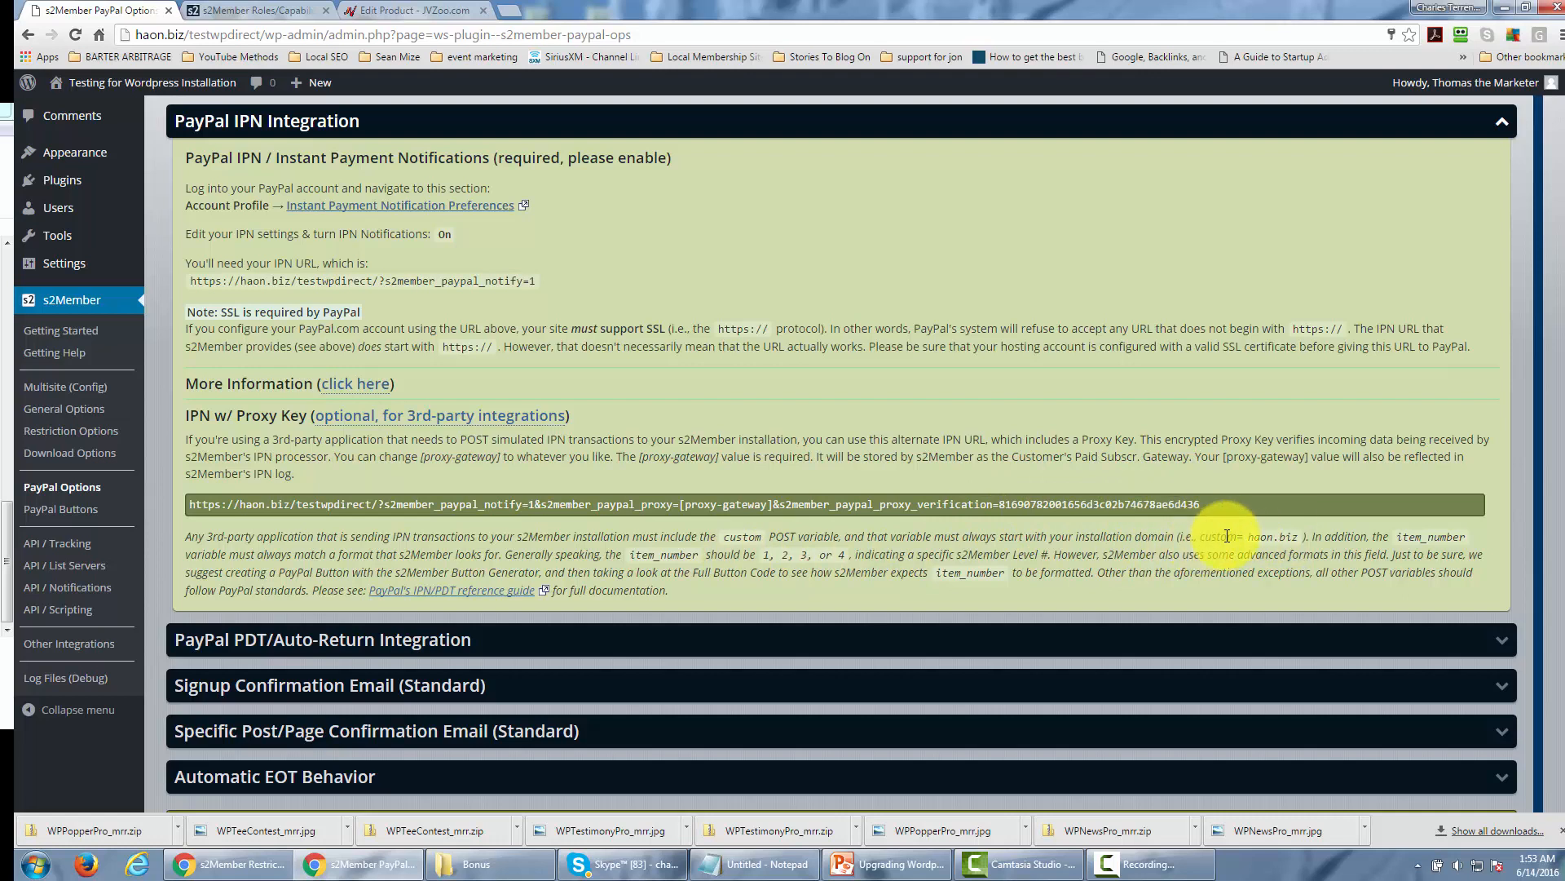
- Copy the installation domain haon.biz from the s2Member IPN notes into the JVZoo product's s2Member Custom Field
{"action": "left_click_drag", "start_coordinate": [1248, 536], "coordinate": [1302, 535]}
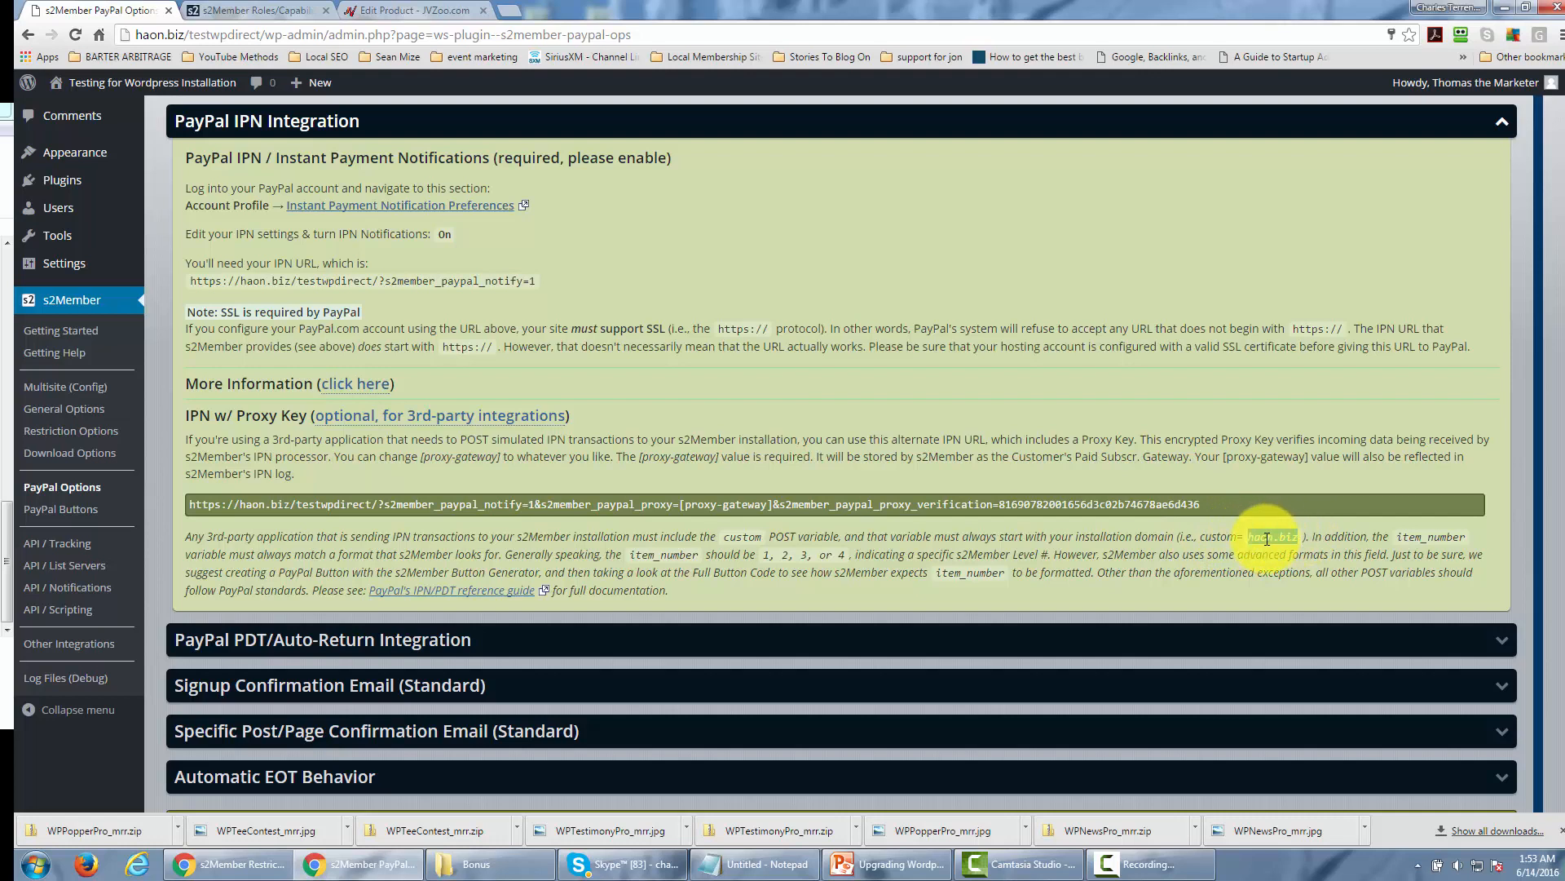
{"action": "right_click", "coordinate": [1267, 539]}
{"action": "left_click", "coordinate": [1299, 553]}
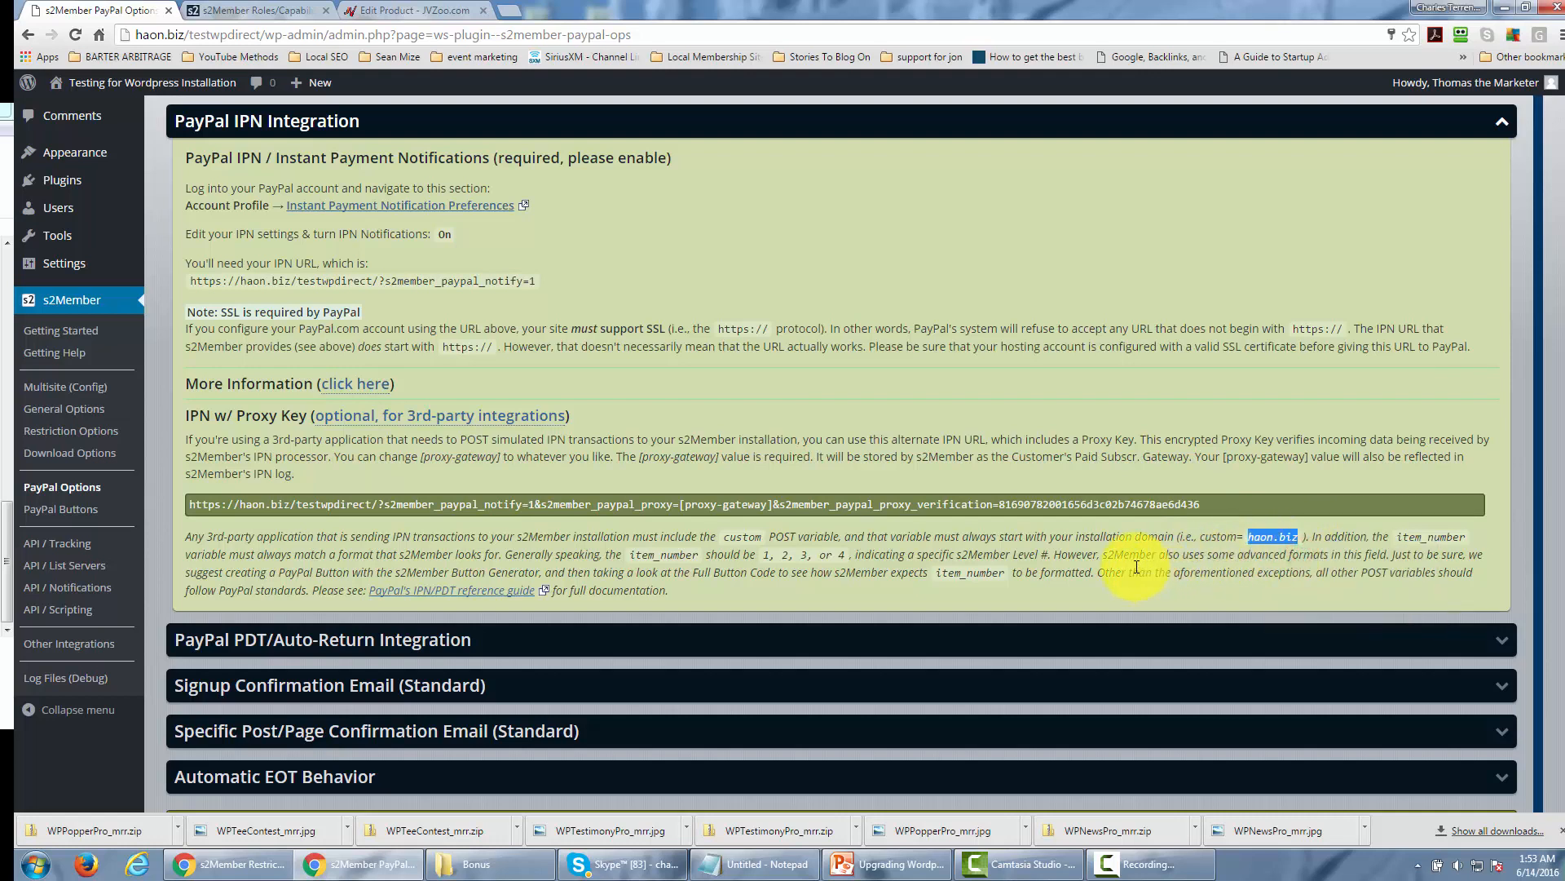
{"action": "left_click", "coordinate": [390, 8]}
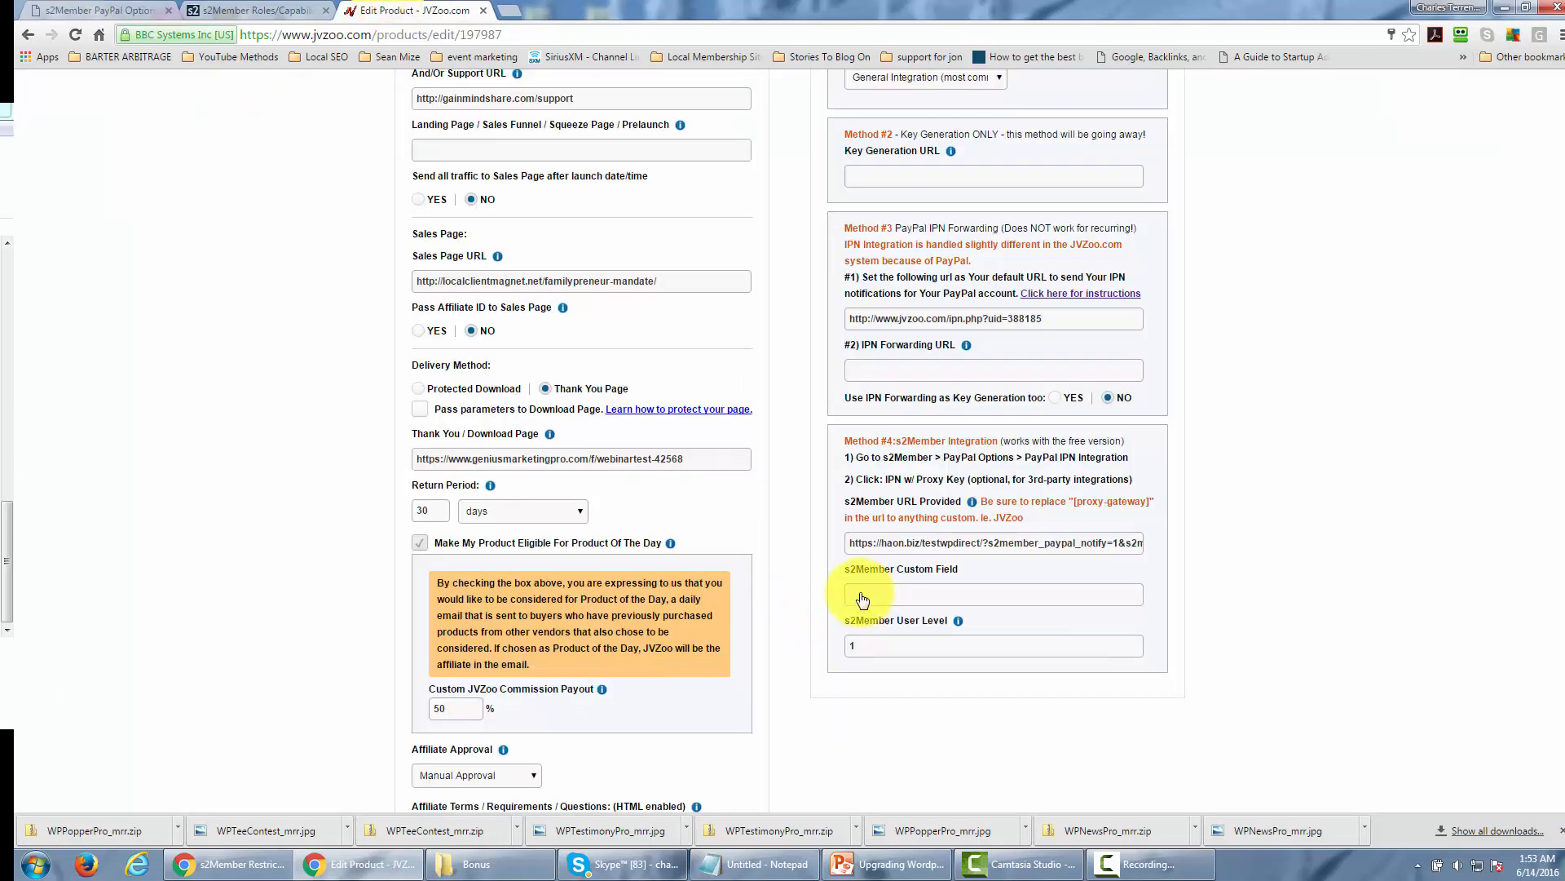
{"action": "left_click", "coordinate": [863, 597]}
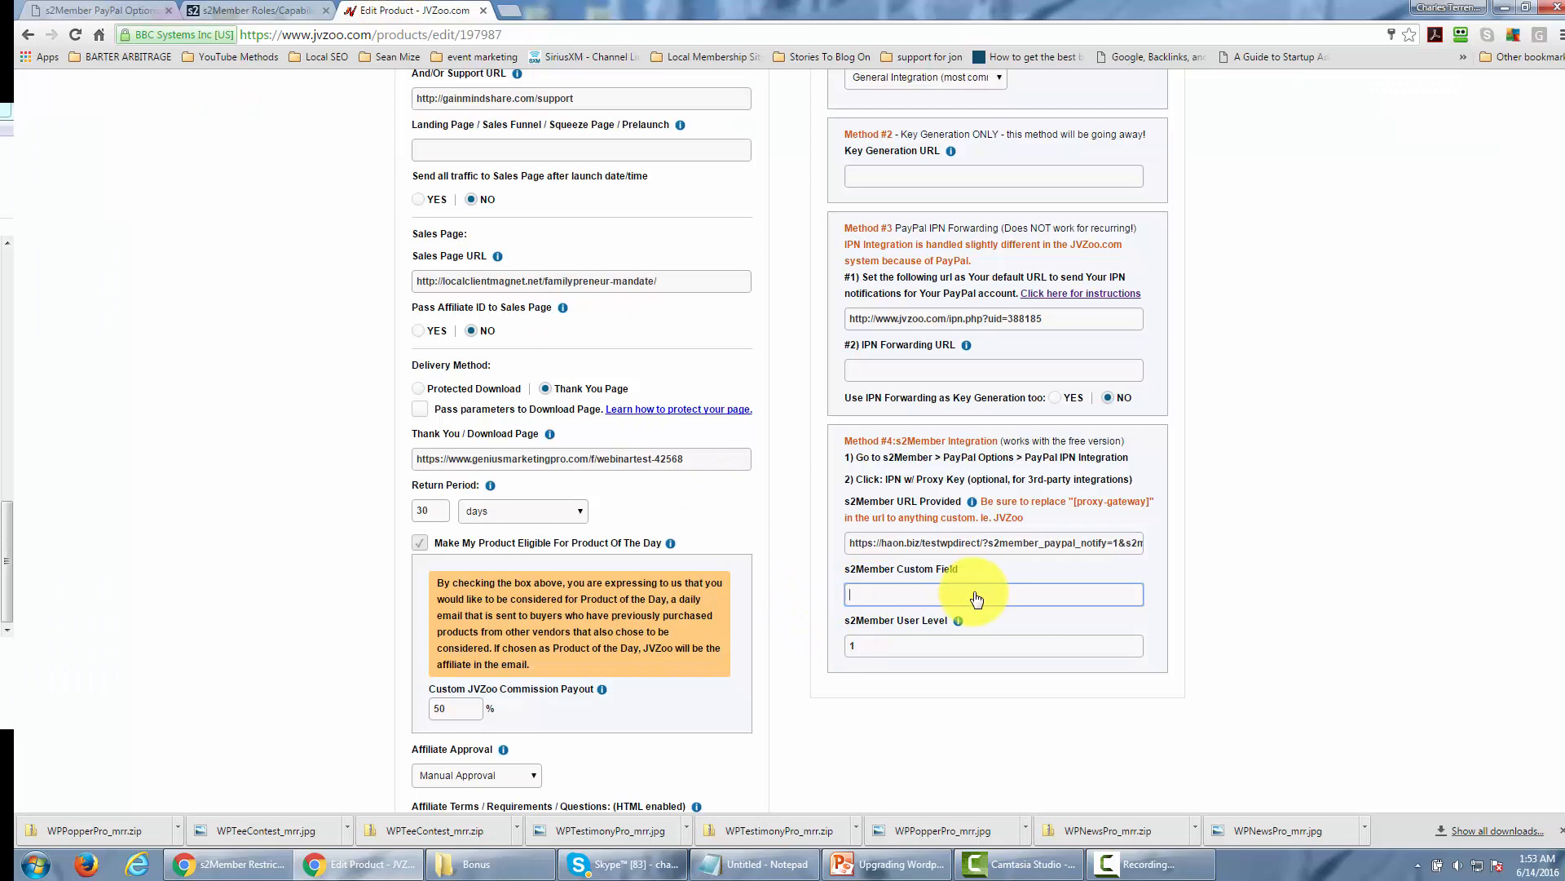
{"action": "key", "text": "ctrl+v"}
{"action": "left_click", "coordinate": [1208, 564]}
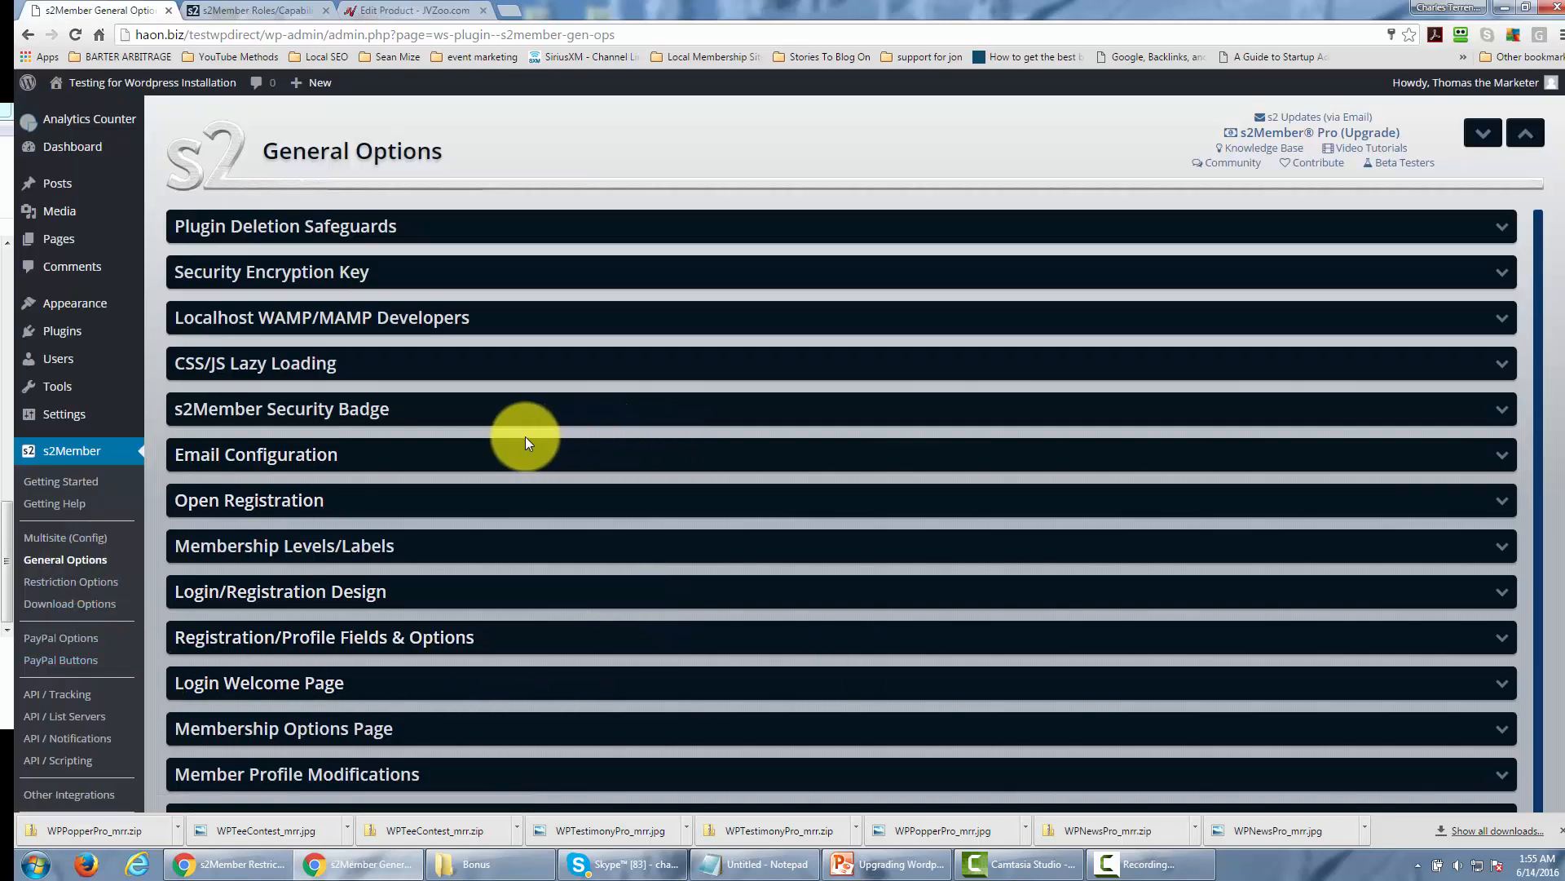
- Review the Membership Levels/Labels in s2Member's General Options to see which level number matches each membership
{"action": "left_click", "coordinate": [427, 552]}
{"action": "scroll", "coordinate": [606, 534], "scroll_direction": "down", "scroll_amount": 4}
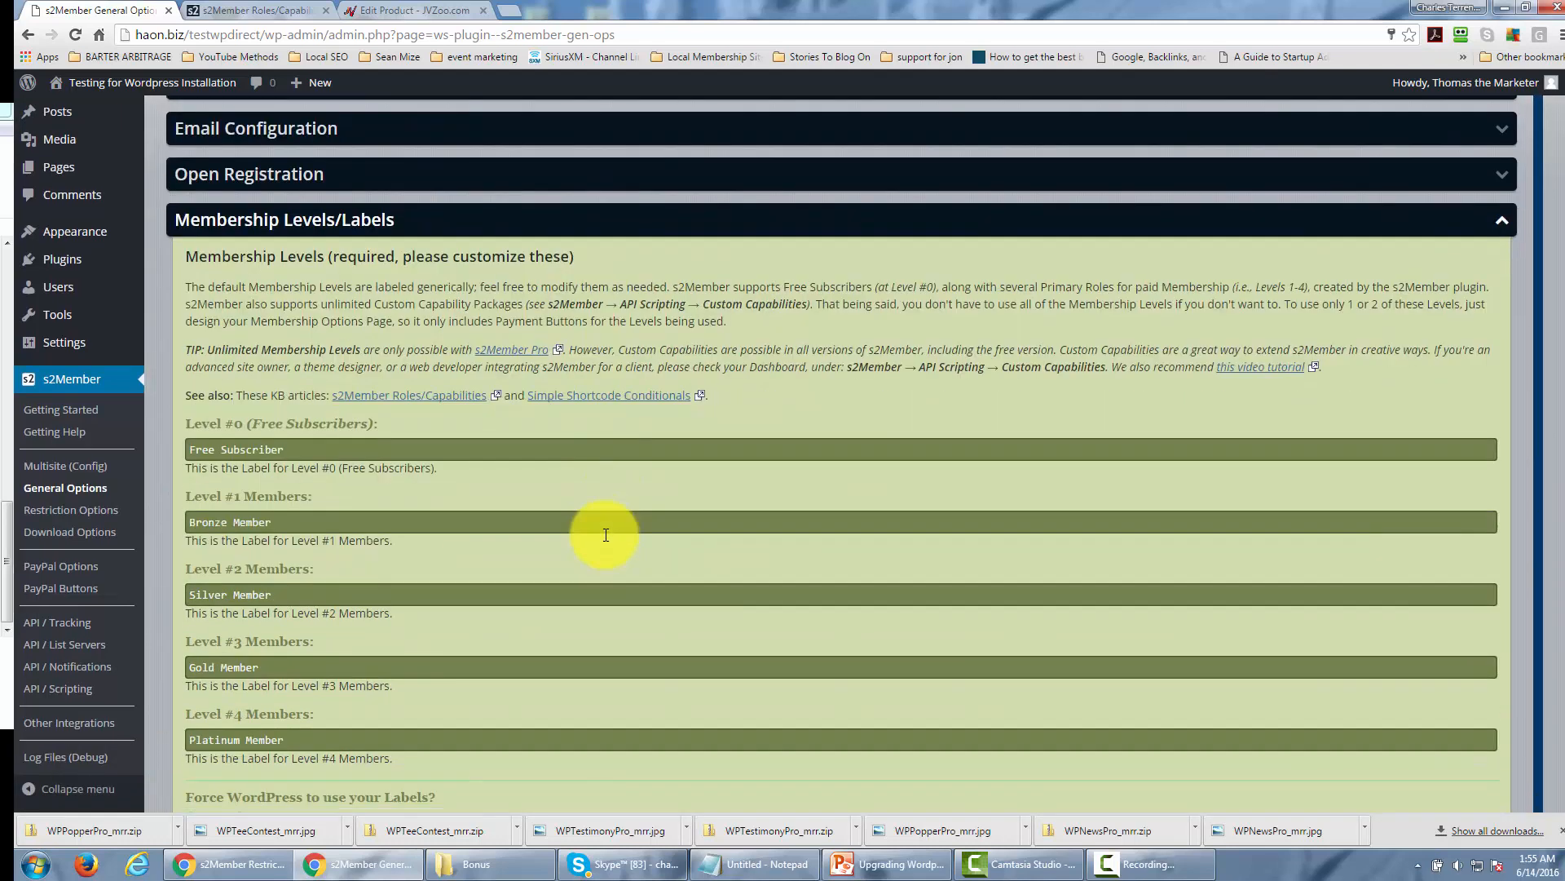
{"action": "scroll", "coordinate": [606, 534], "scroll_direction": "down", "scroll_amount": 1}
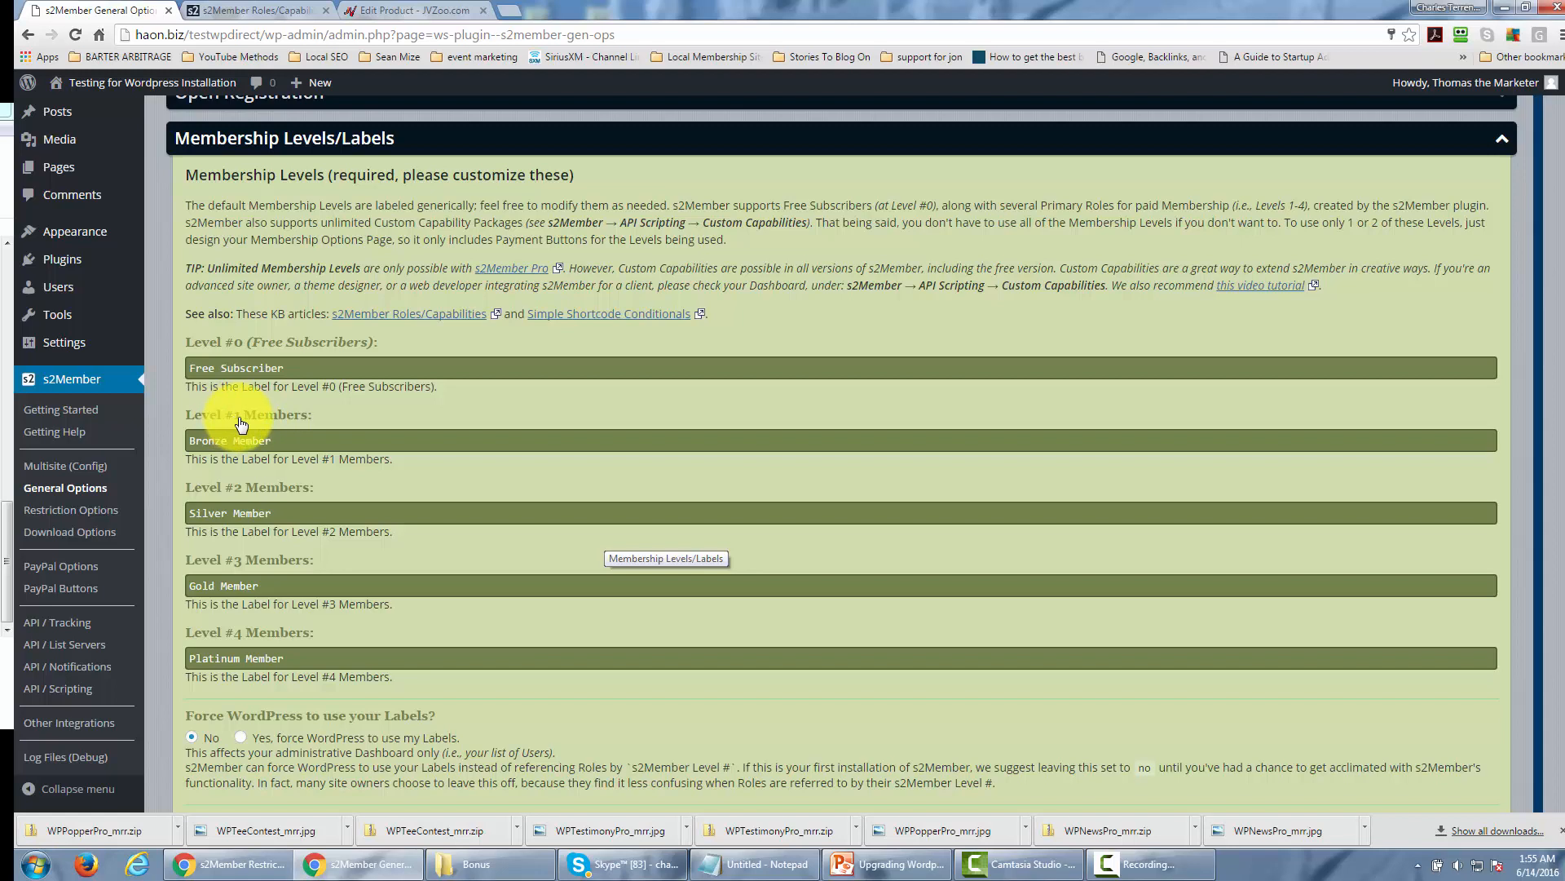
- Return to the JVZoo product's edit page and save the product with its s2Member integration settings
{"action": "left_click", "coordinate": [416, 11]}
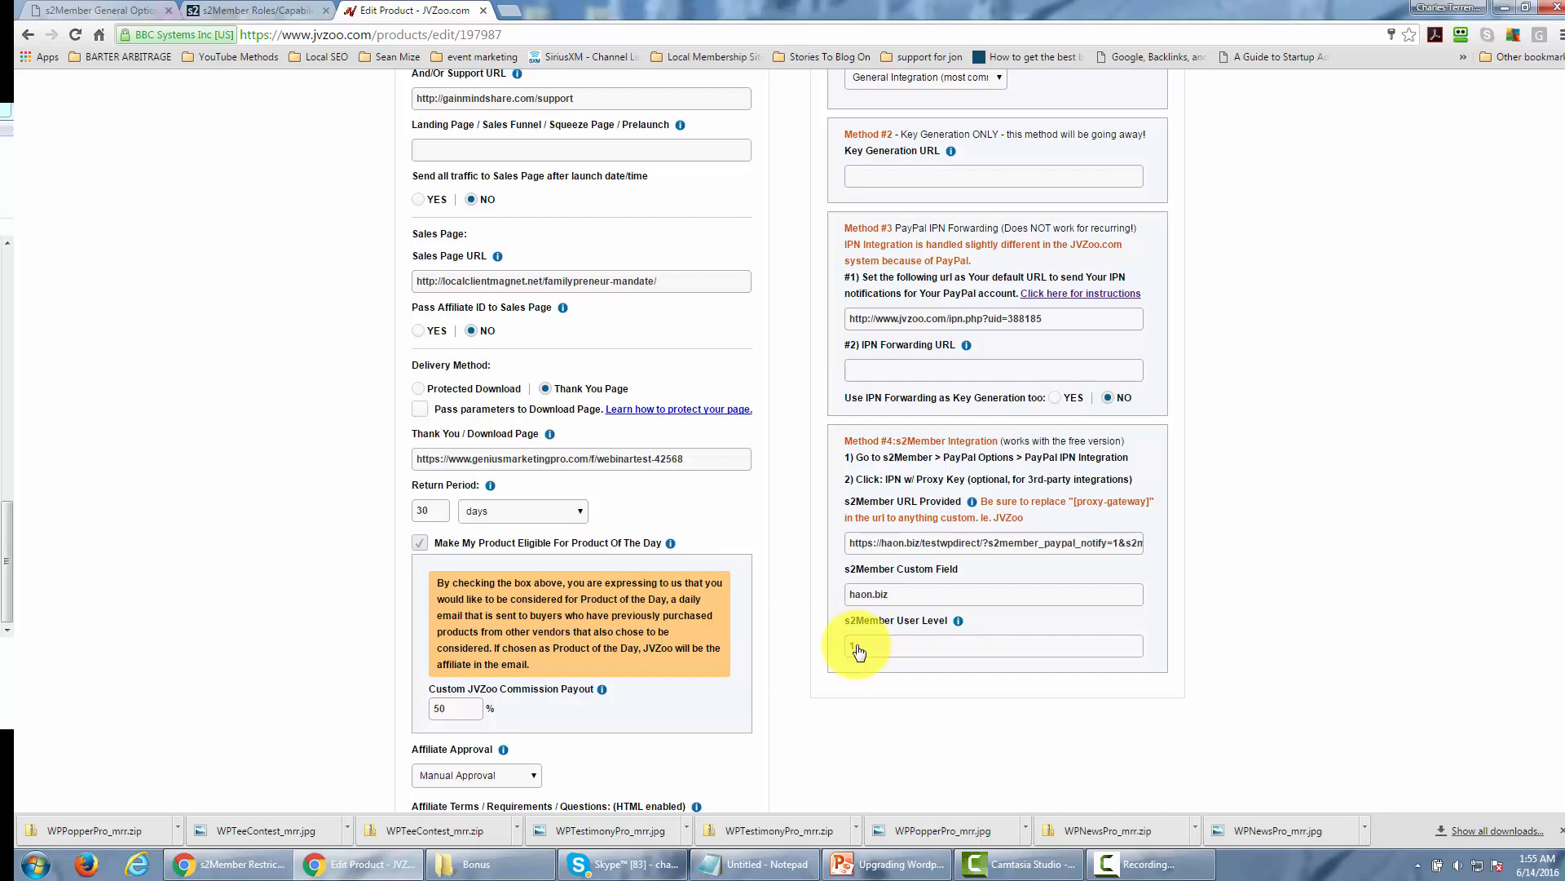
{"action": "scroll", "coordinate": [851, 699], "scroll_direction": "down", "scroll_amount": 5}
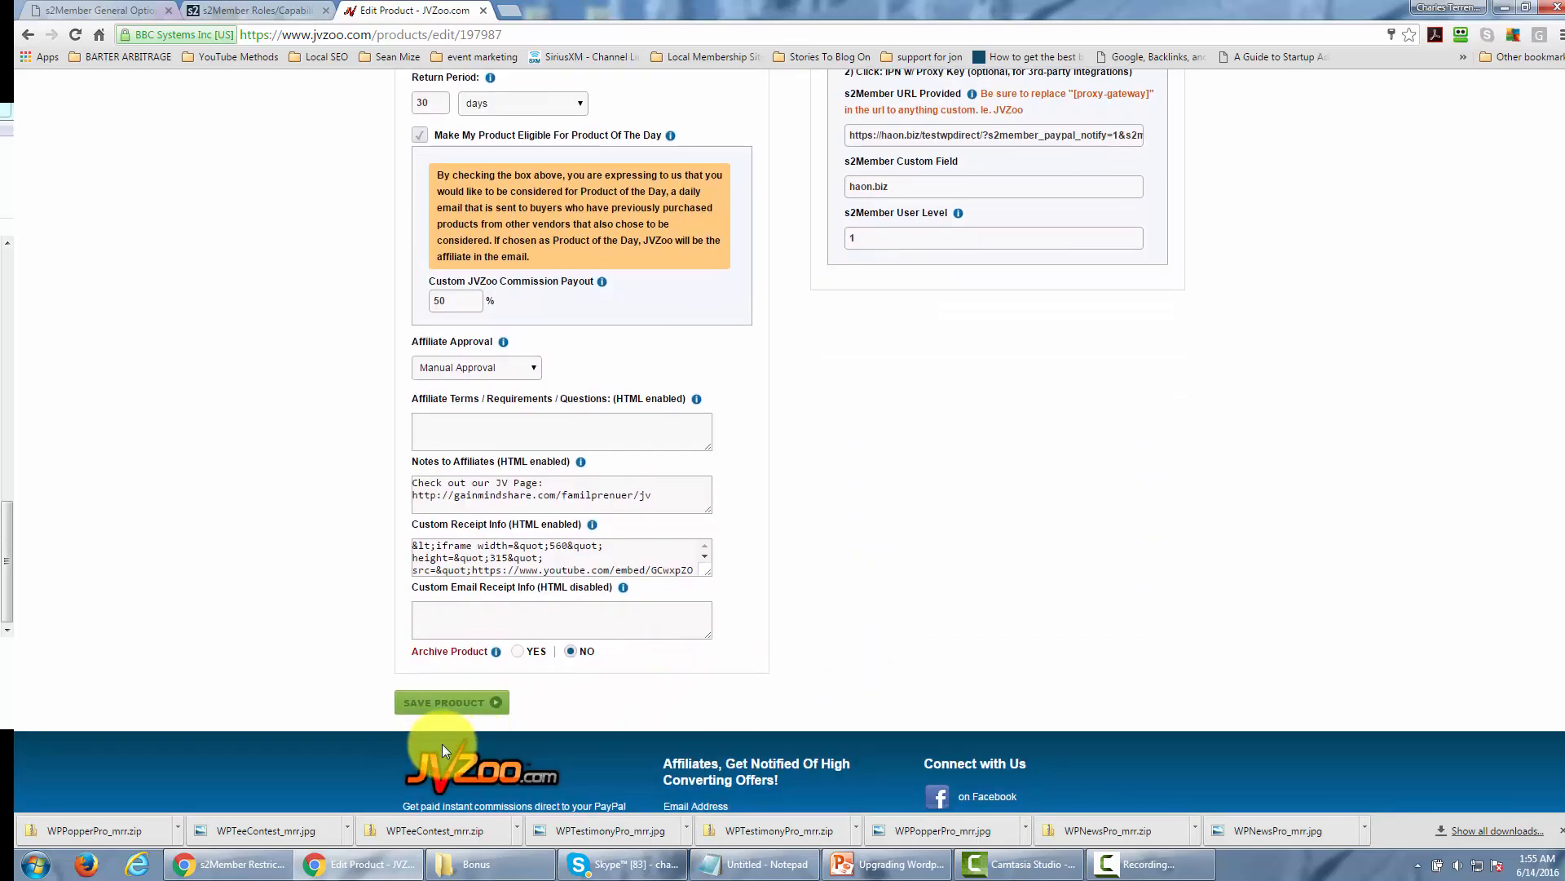
{"action": "left_click", "coordinate": [448, 711]}
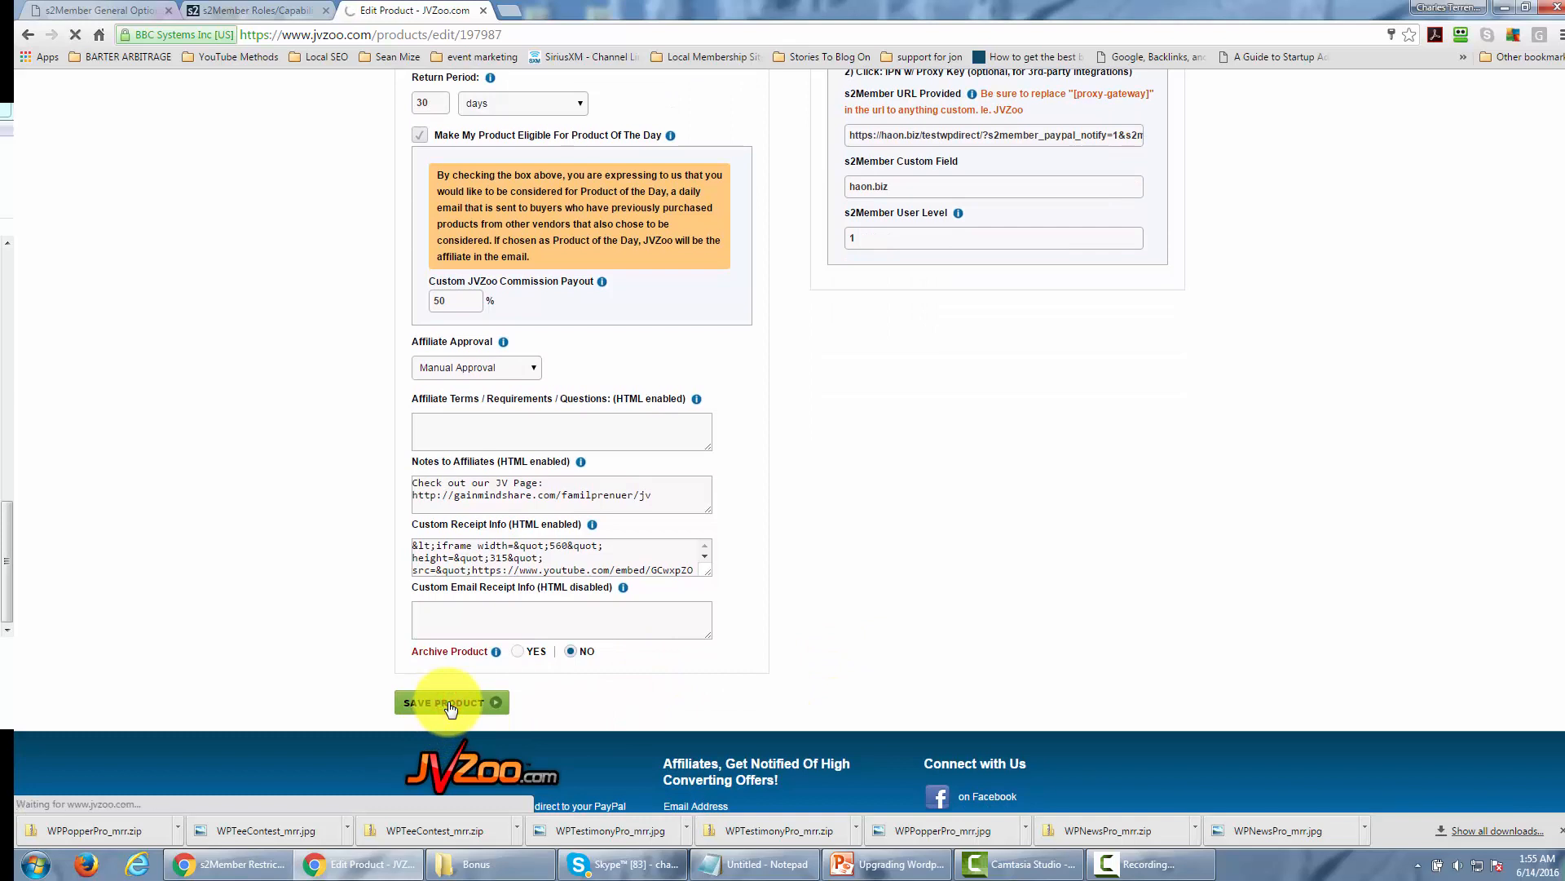